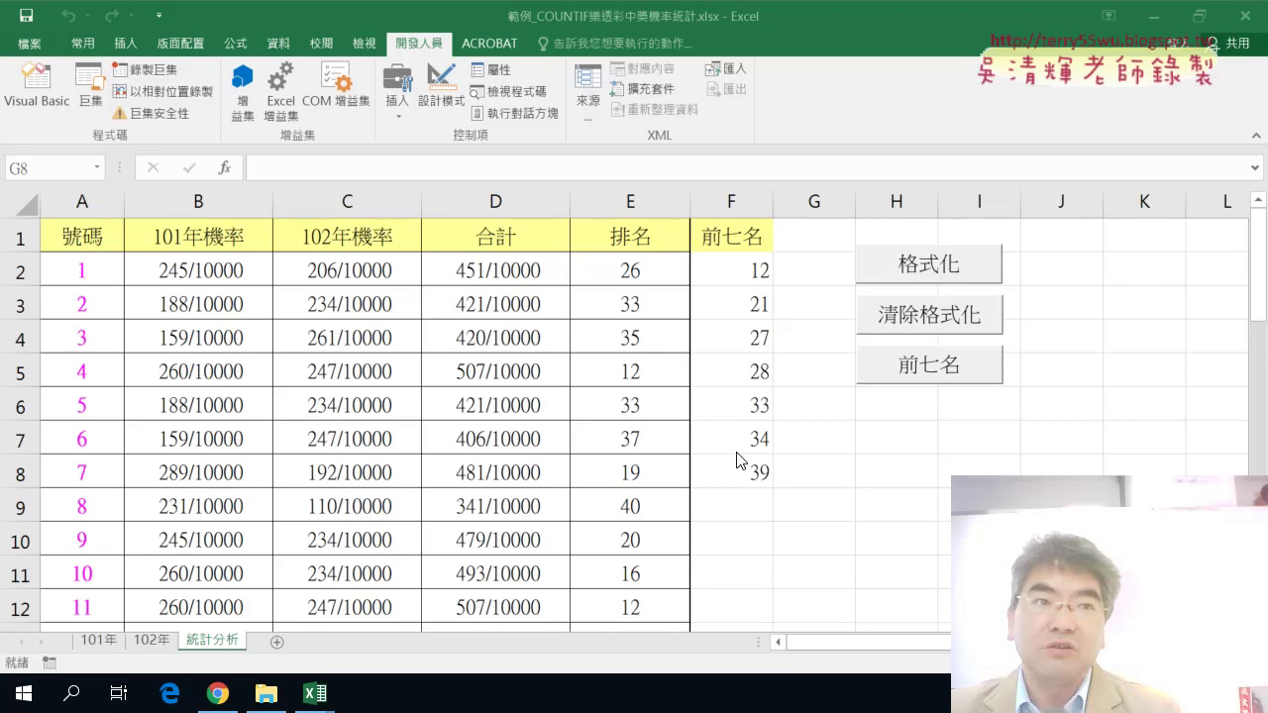
Step: Review the COUNTIF, sum and RANK.EQ formulas in B2:E2, then open the Visual Basic editor
drag(185, 265, 592, 600)
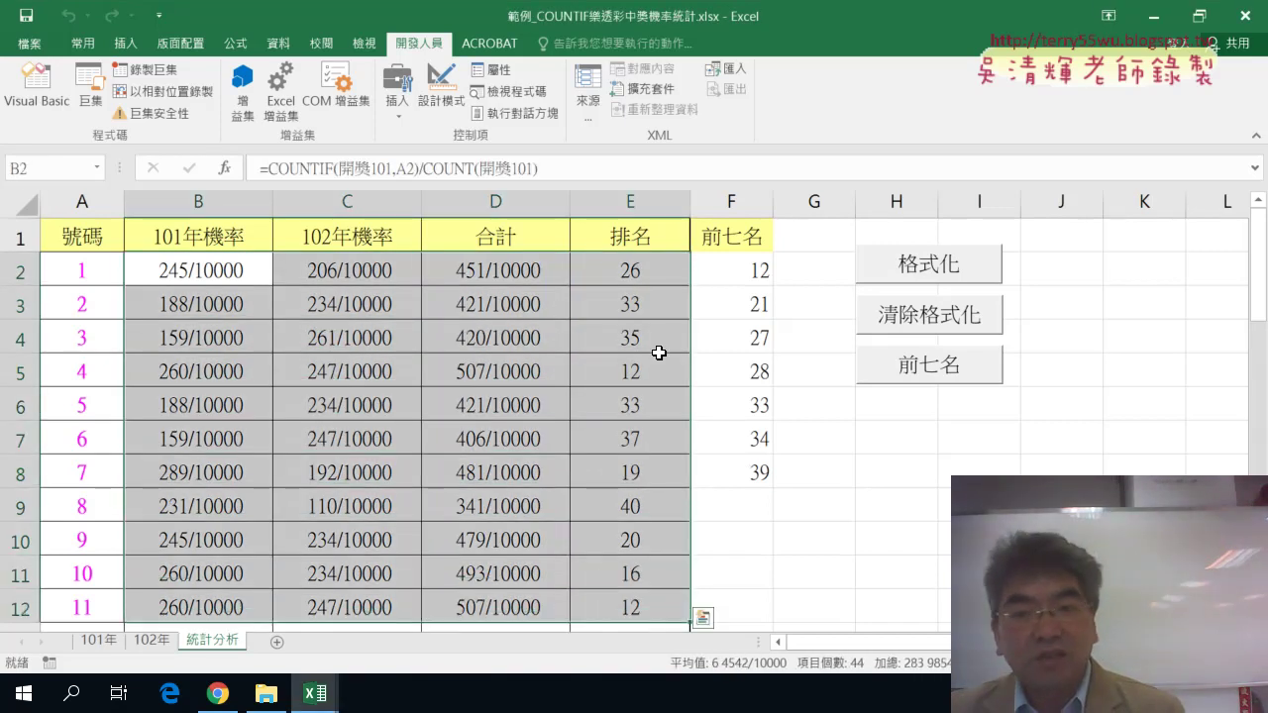
click(210, 271)
click(366, 275)
click(467, 277)
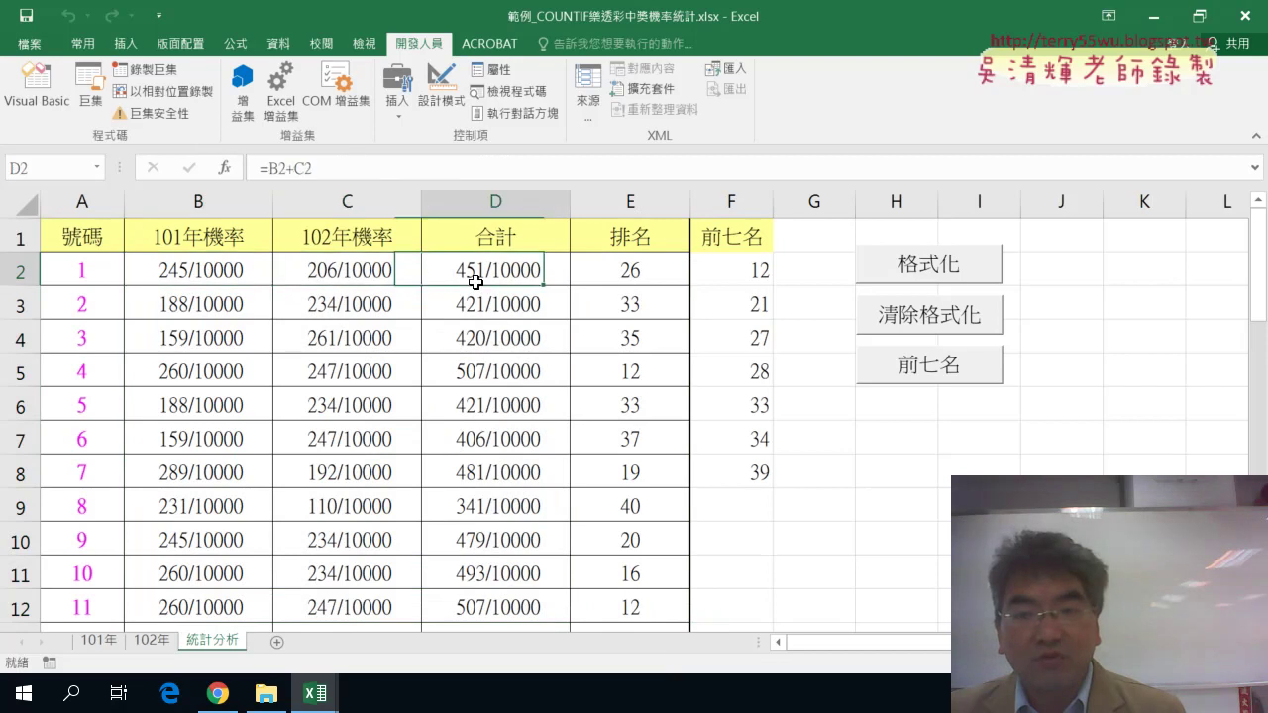
click(621, 278)
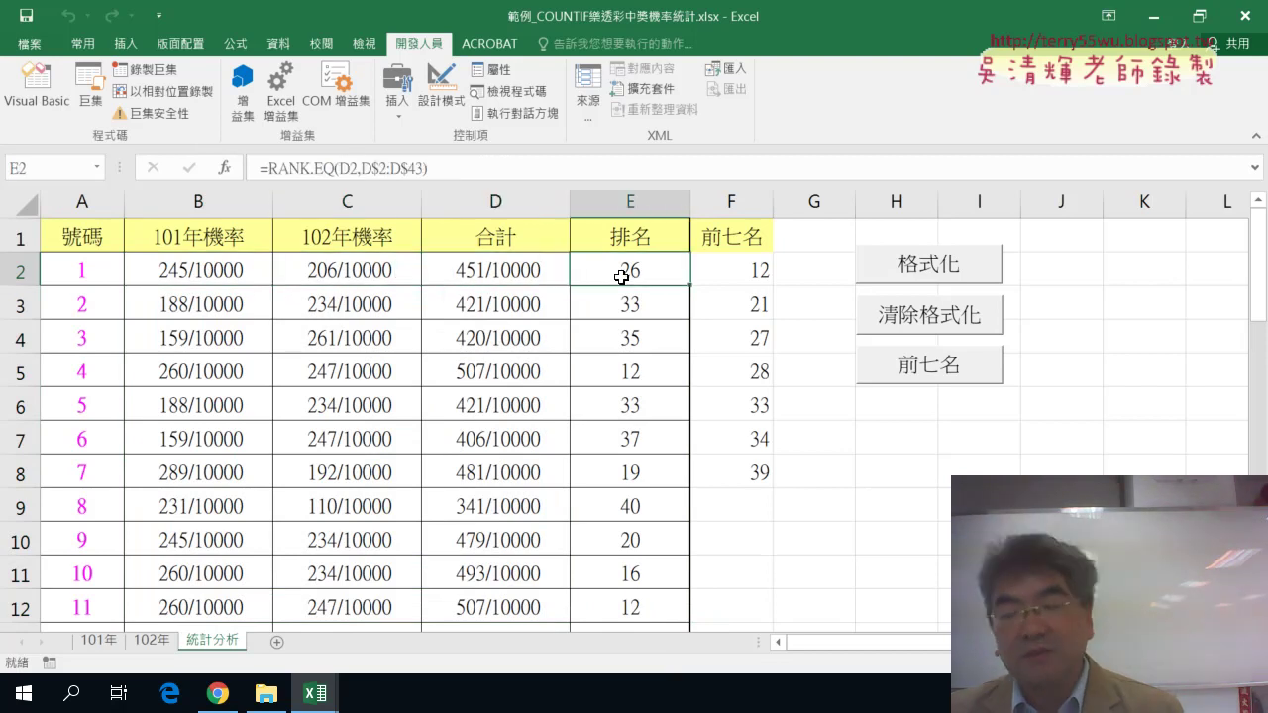
click(50, 102)
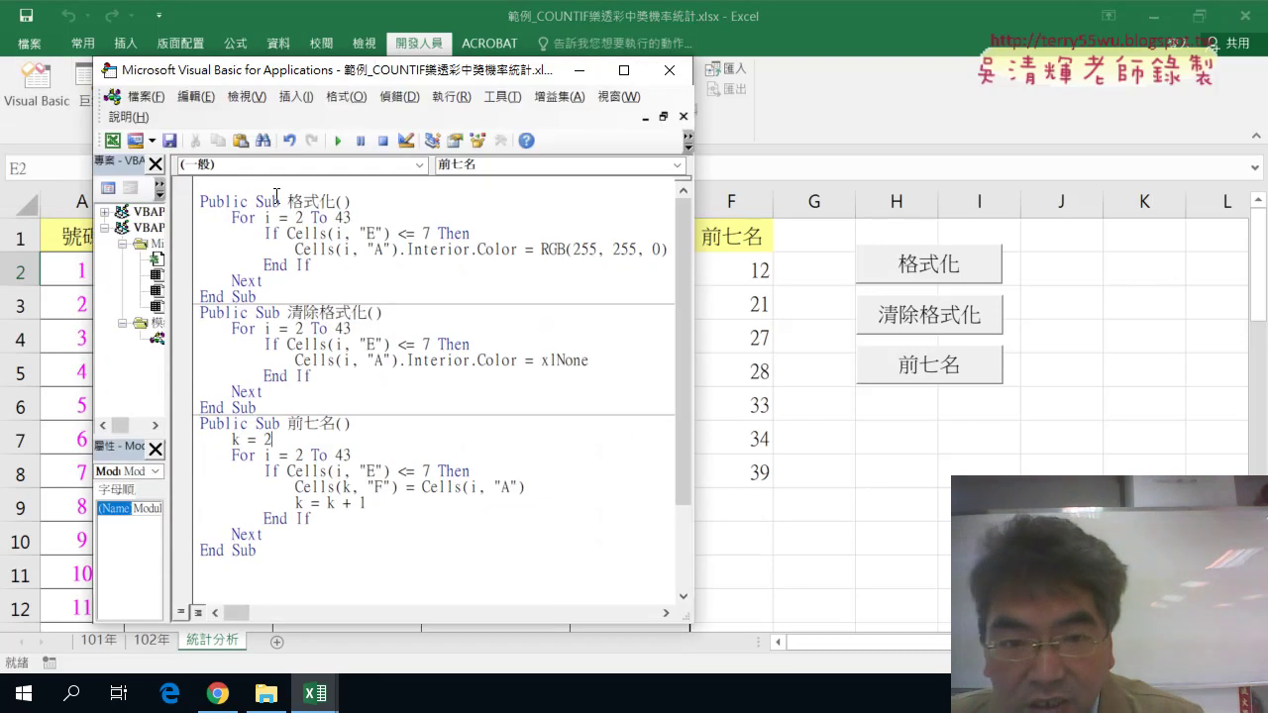
Step: Copy the 格式化 Sub above itself and rename the copy 樂透彩清除()
drag(200, 201, 277, 292)
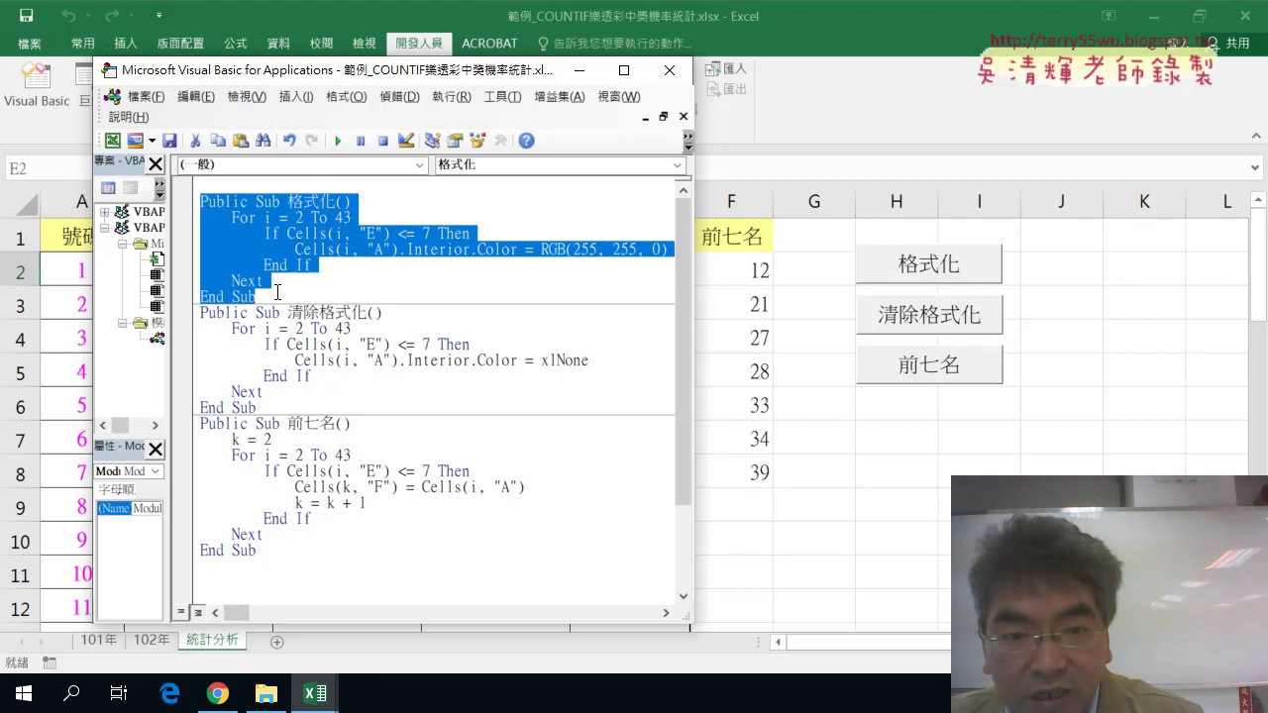
mouse_move(236, 205)
mouse_down()
mouse_move(226, 195)
mouse_move(323, 186)
mouse_up()
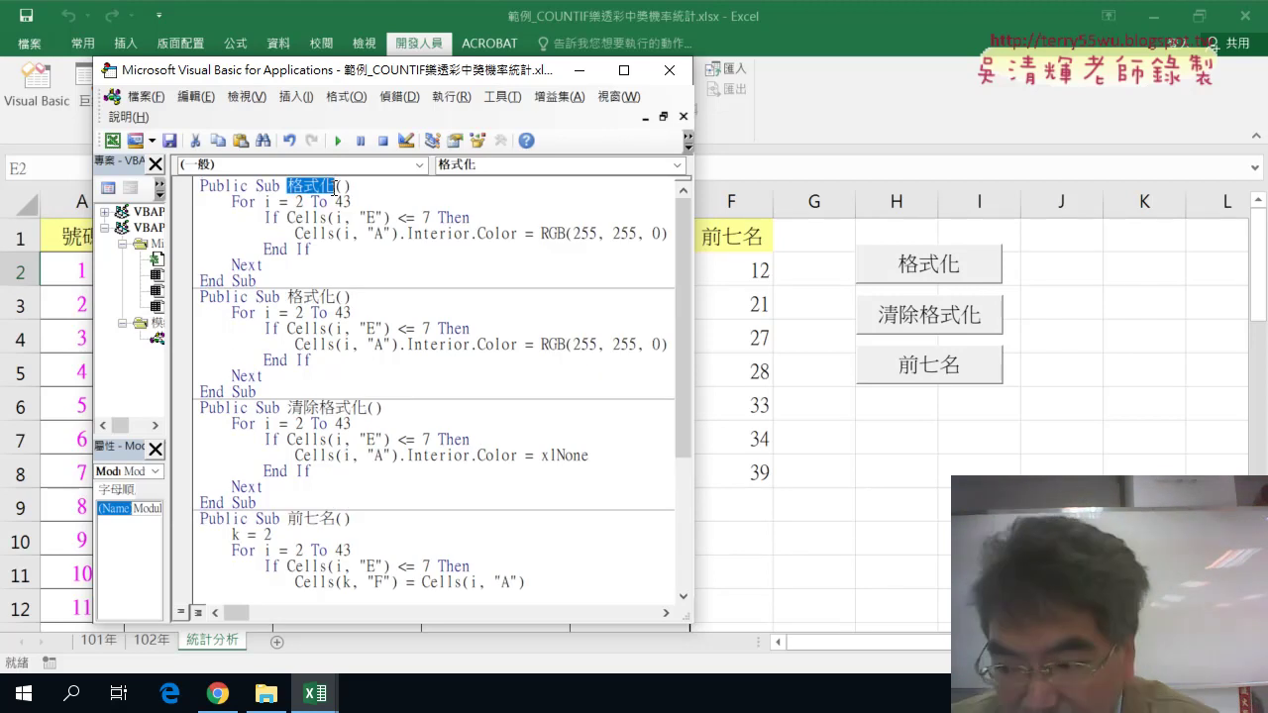
key(Delete)
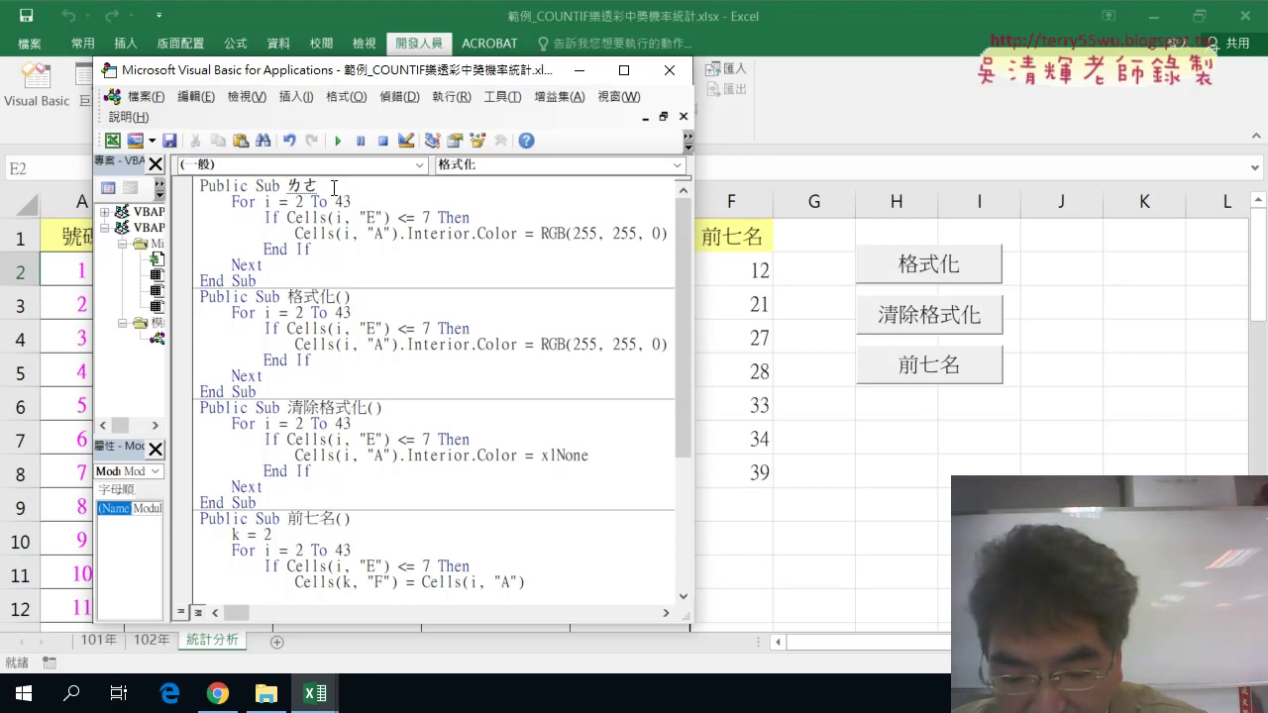
text(樂透彩)
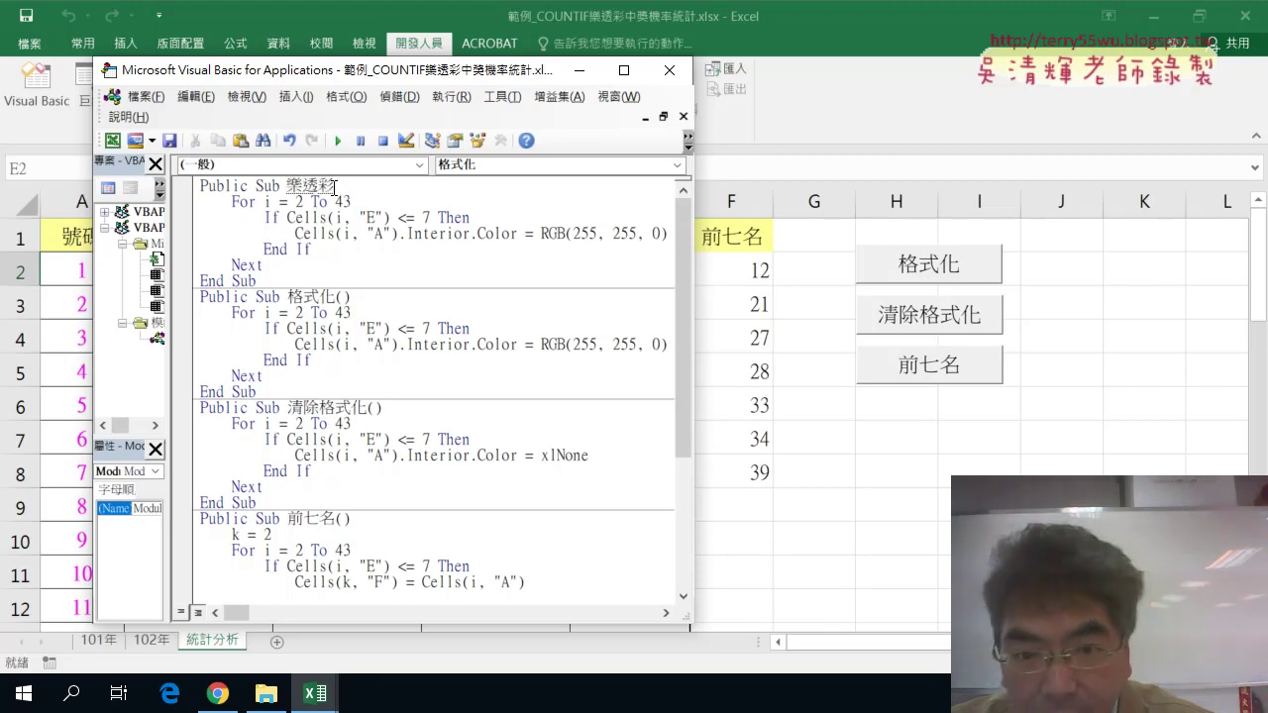
key(Return)
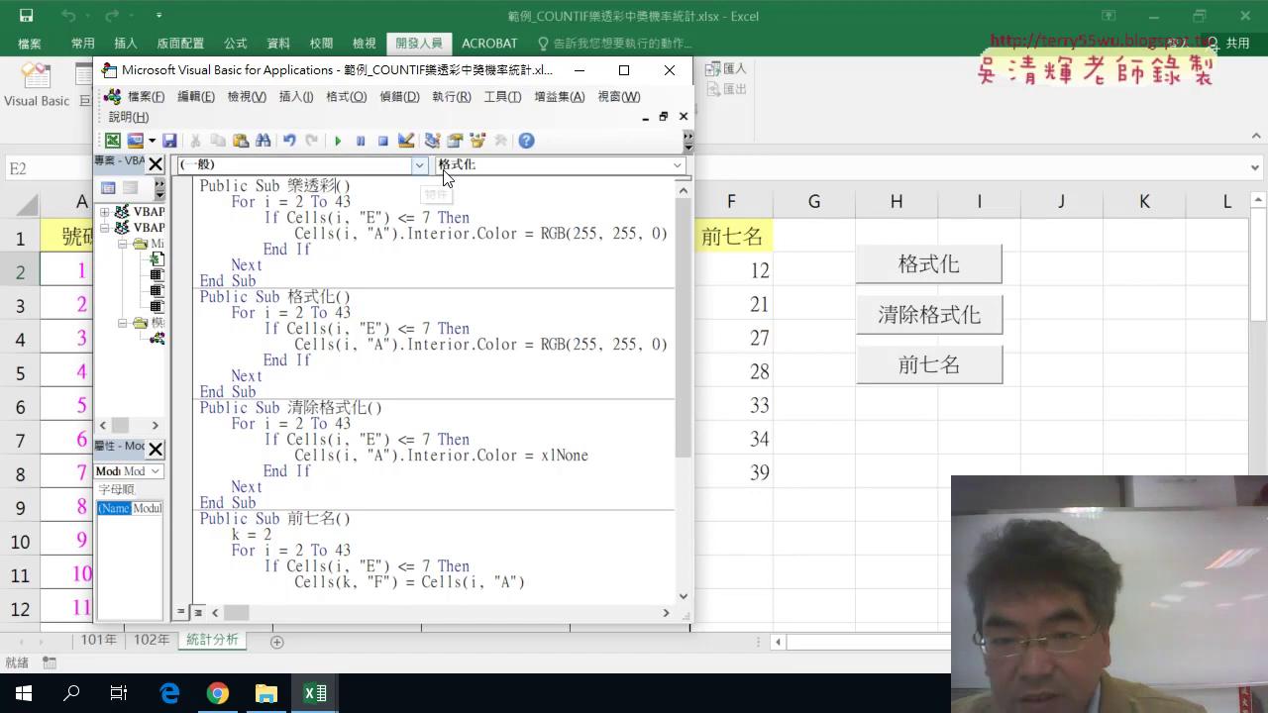
drag(457, 75, 645, 73)
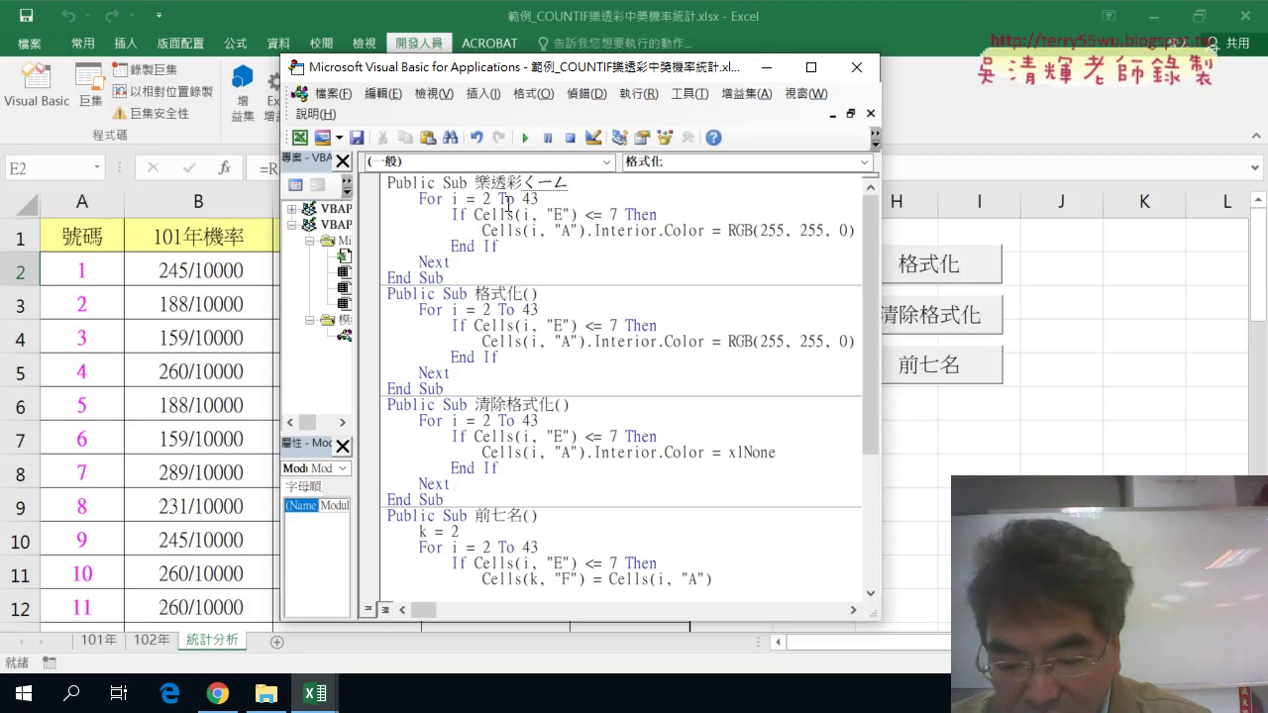
text(清除())
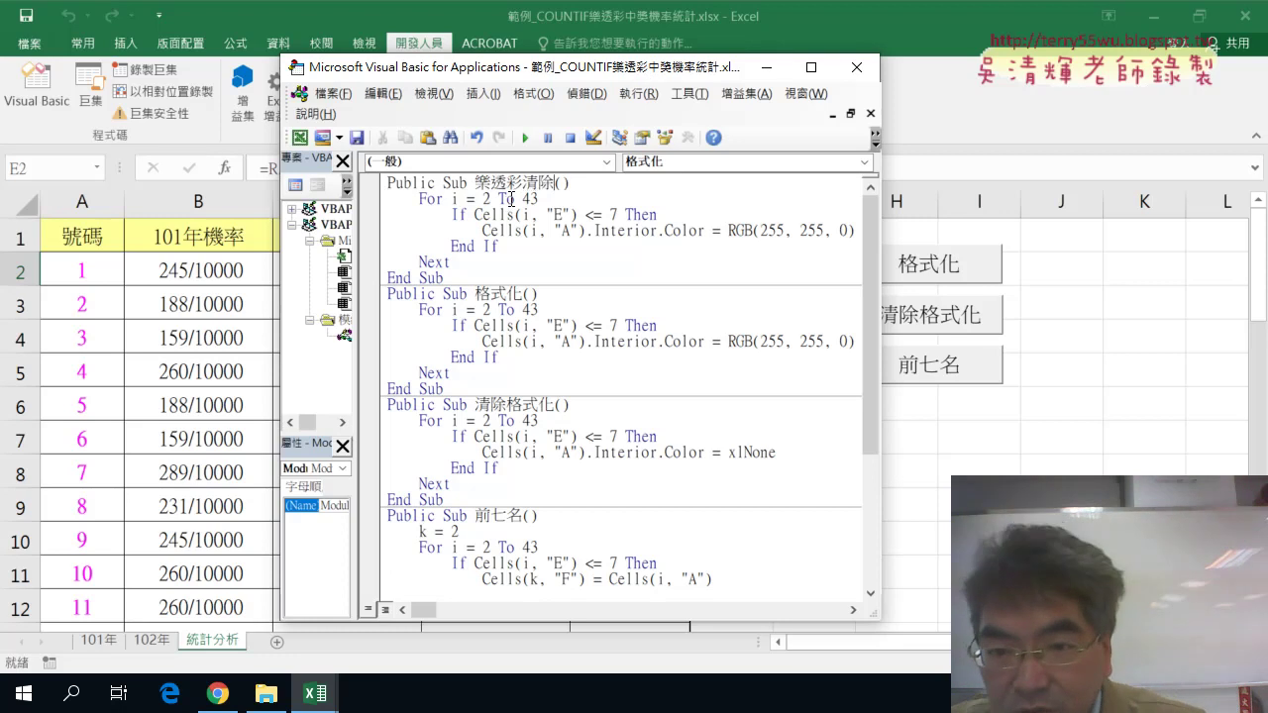
drag(538, 199, 481, 199)
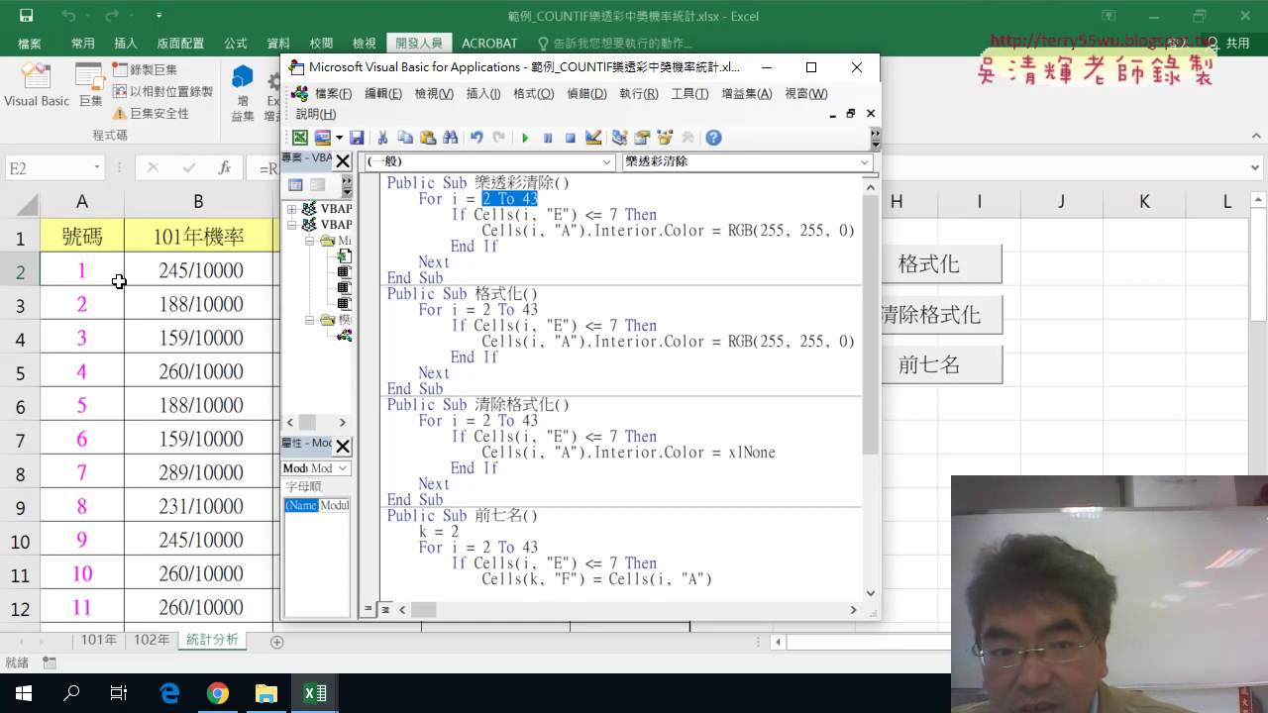
drag(485, 67, 755, 68)
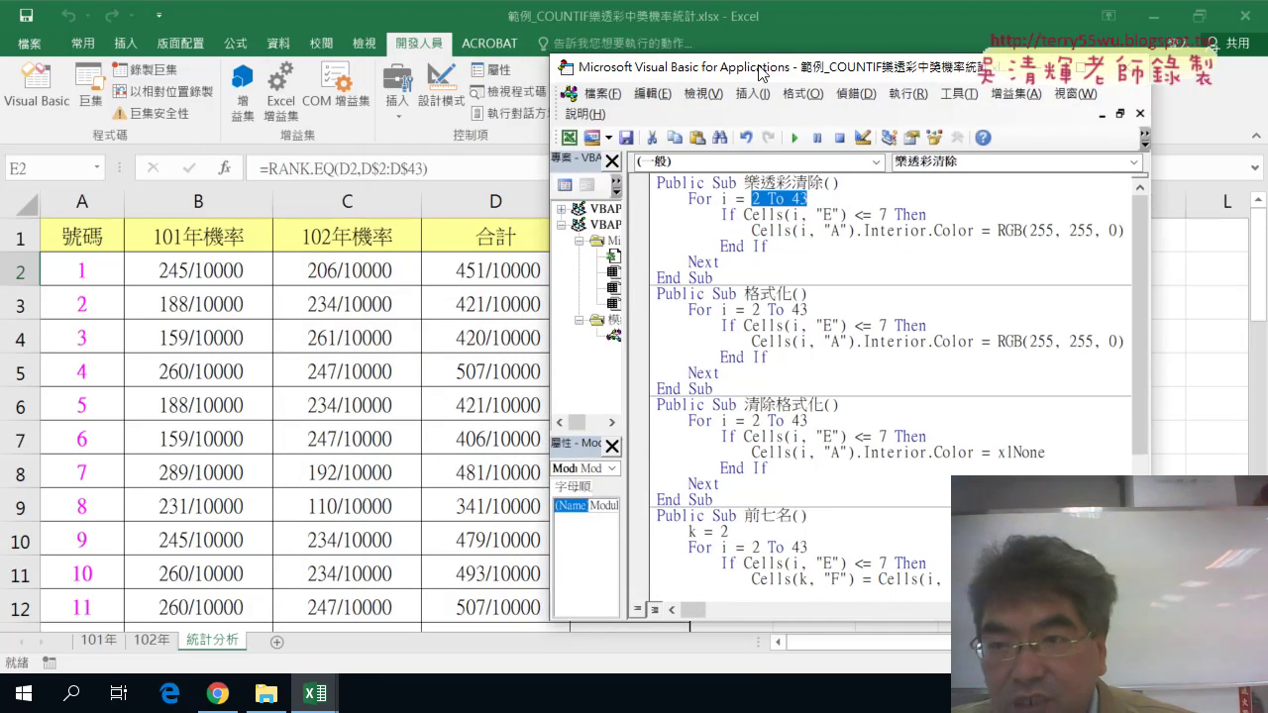
Step: Remove the If and End If lines from 樂透彩清除's loop and outdent the Cells line
drag(760, 72, 587, 67)
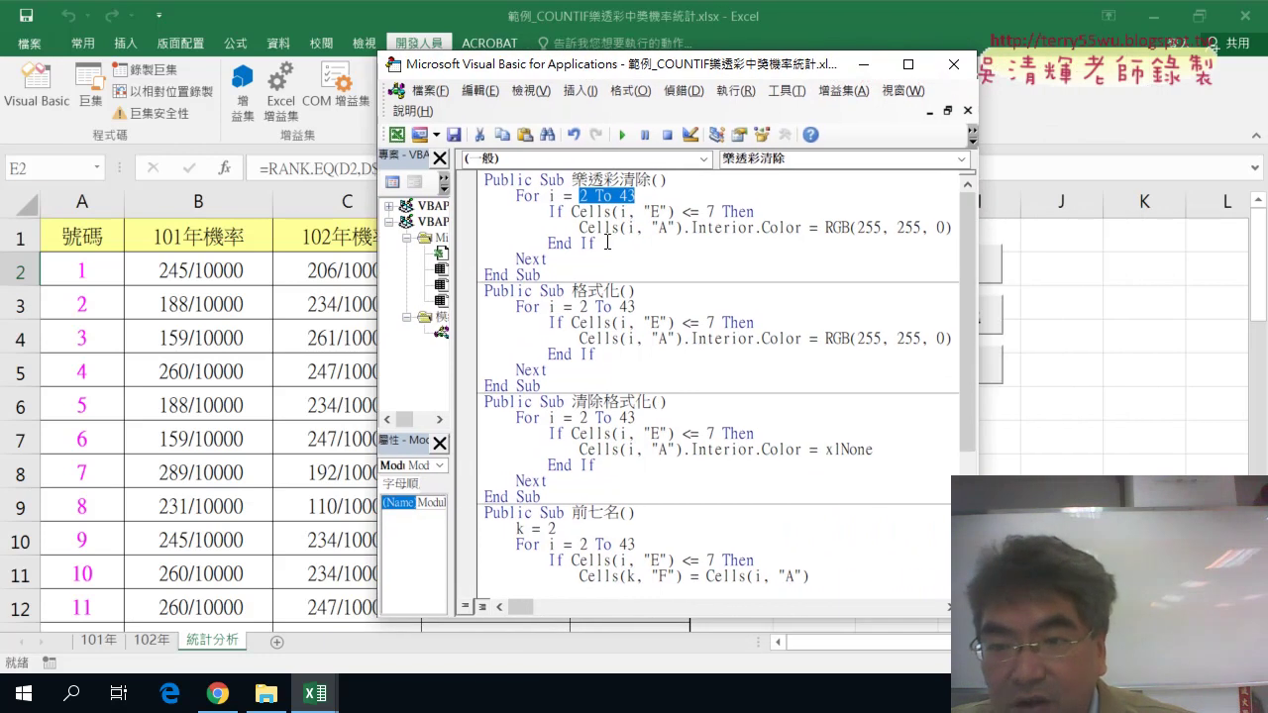
drag(607, 243, 484, 236)
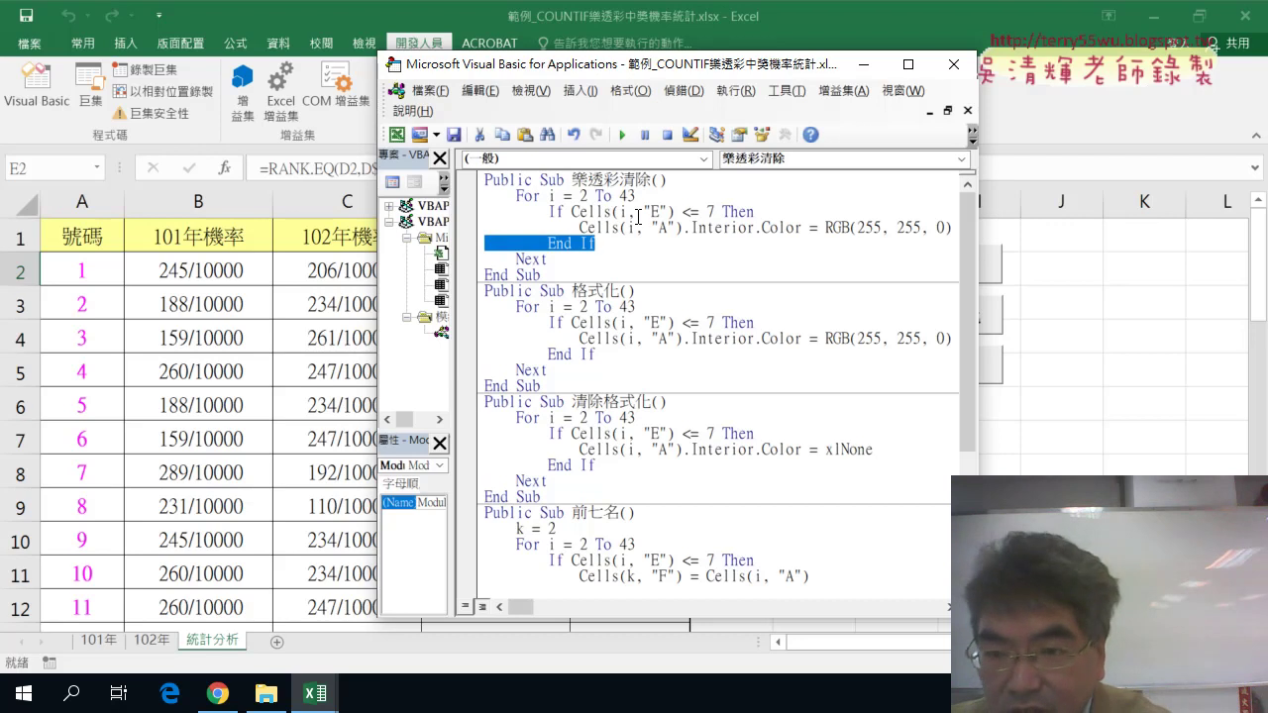
key(Delete)
drag(754, 211, 483, 214)
key(Delete)
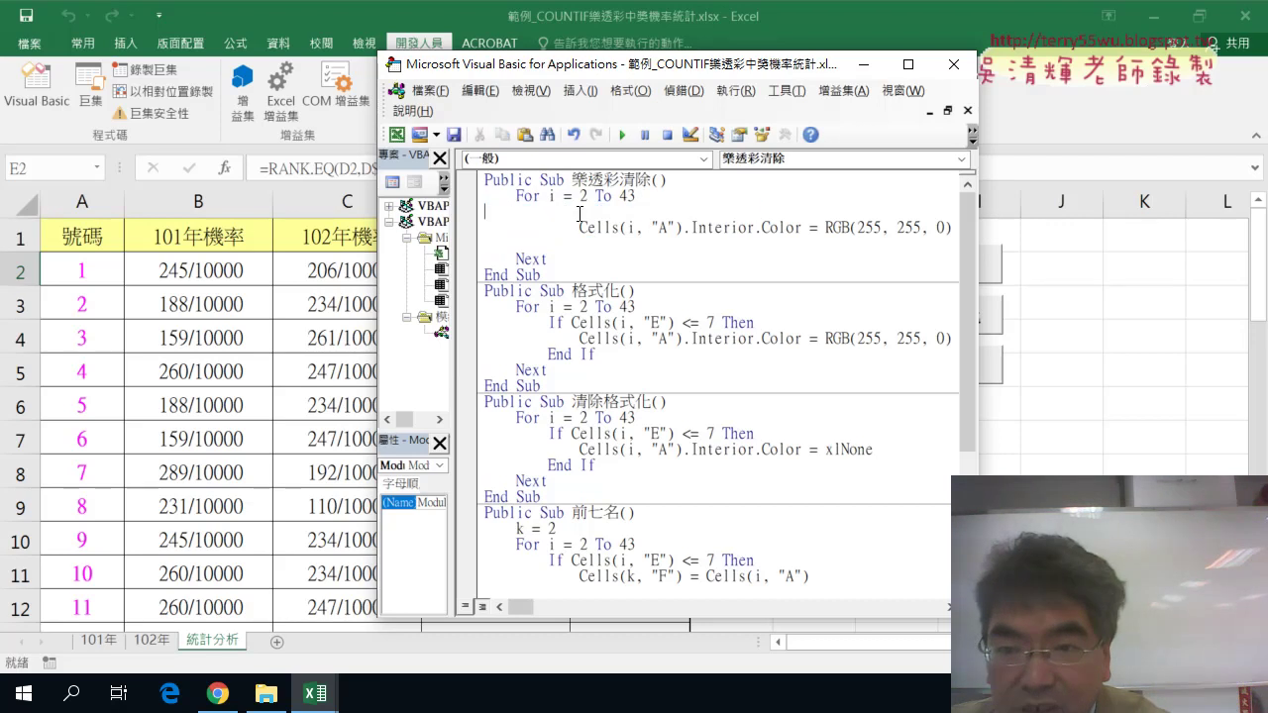
key(Delete)
key(Delete)
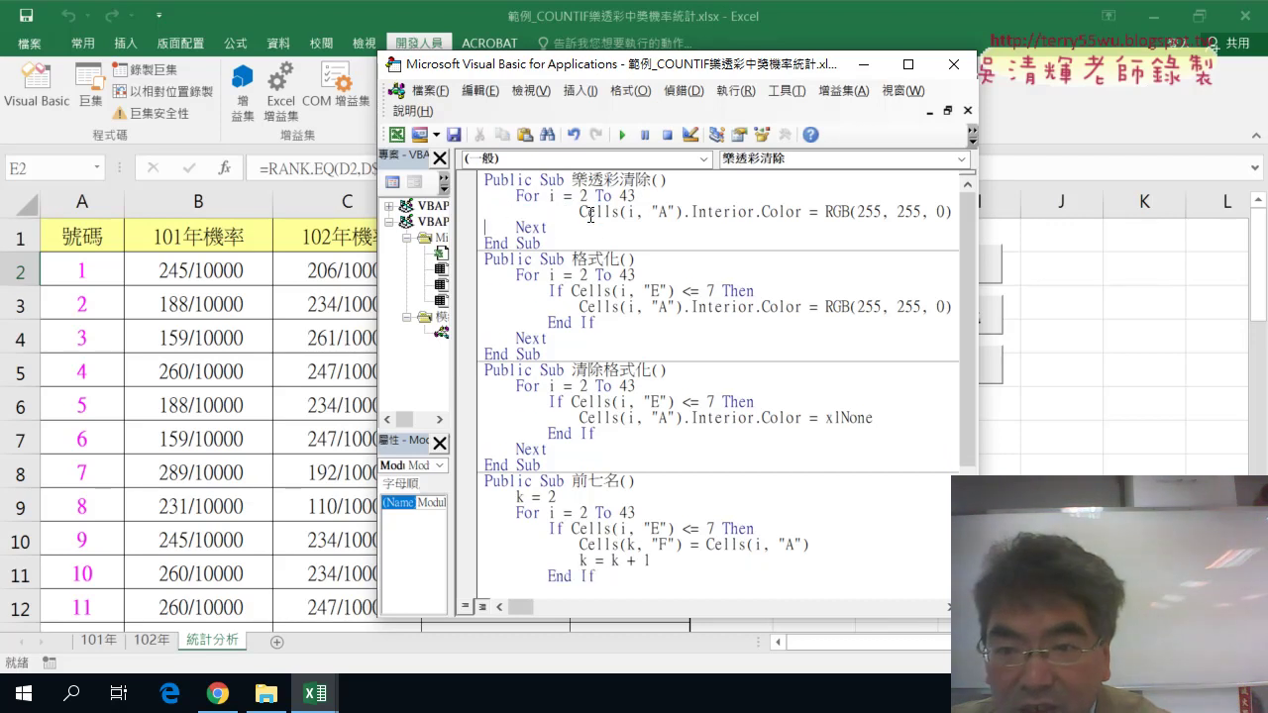
drag(578, 211, 555, 211)
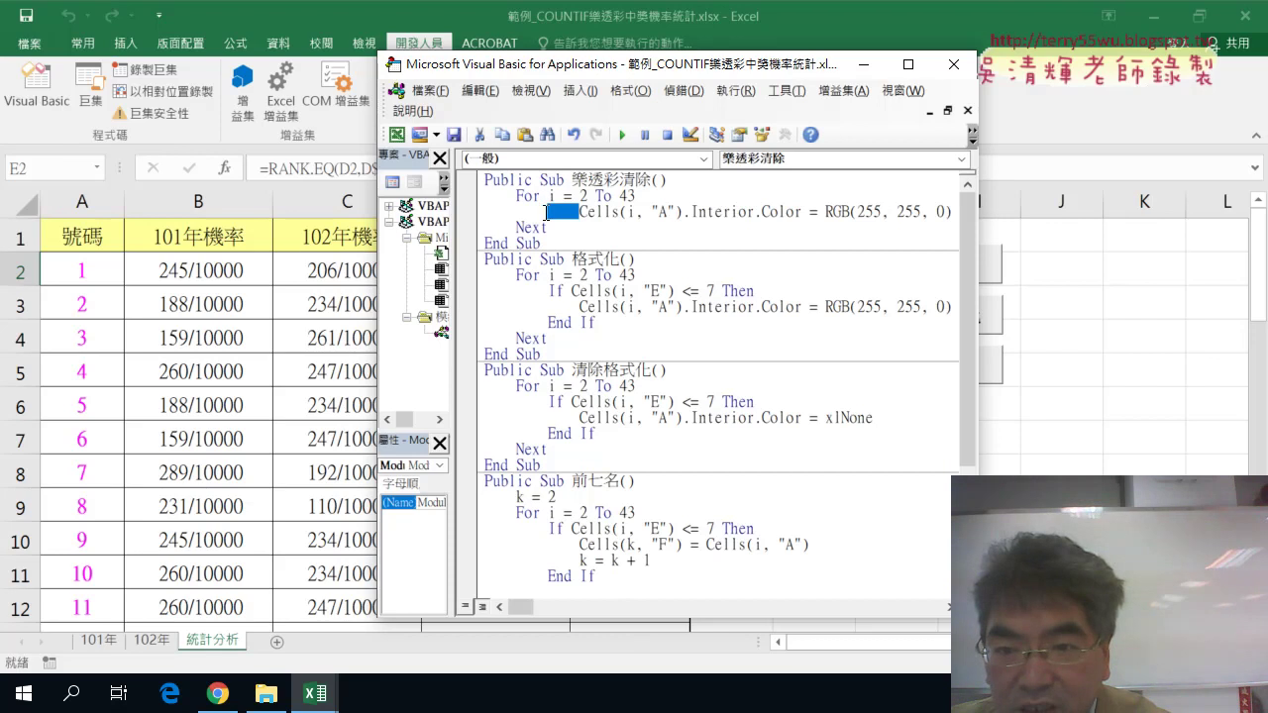
key(Delete)
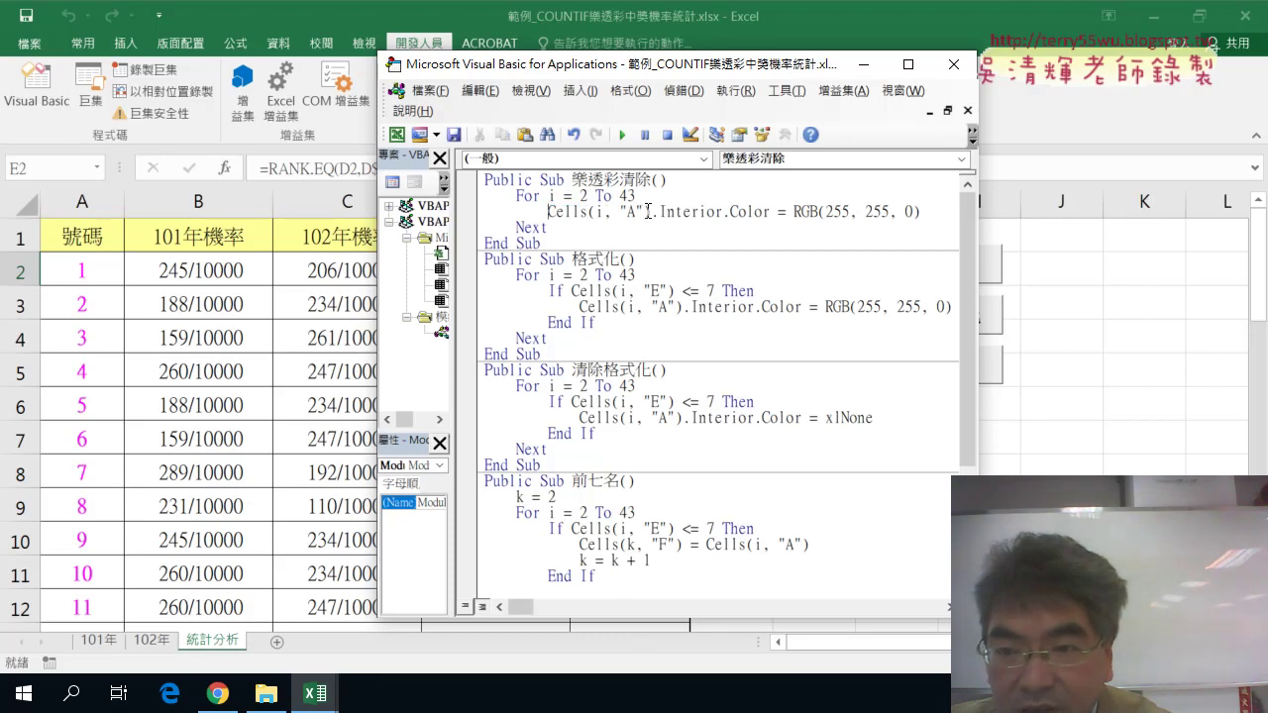
Step: Change the statement to Cells(i, "B")="" instead of setting the interior colour
double_click(636, 214)
text(B)
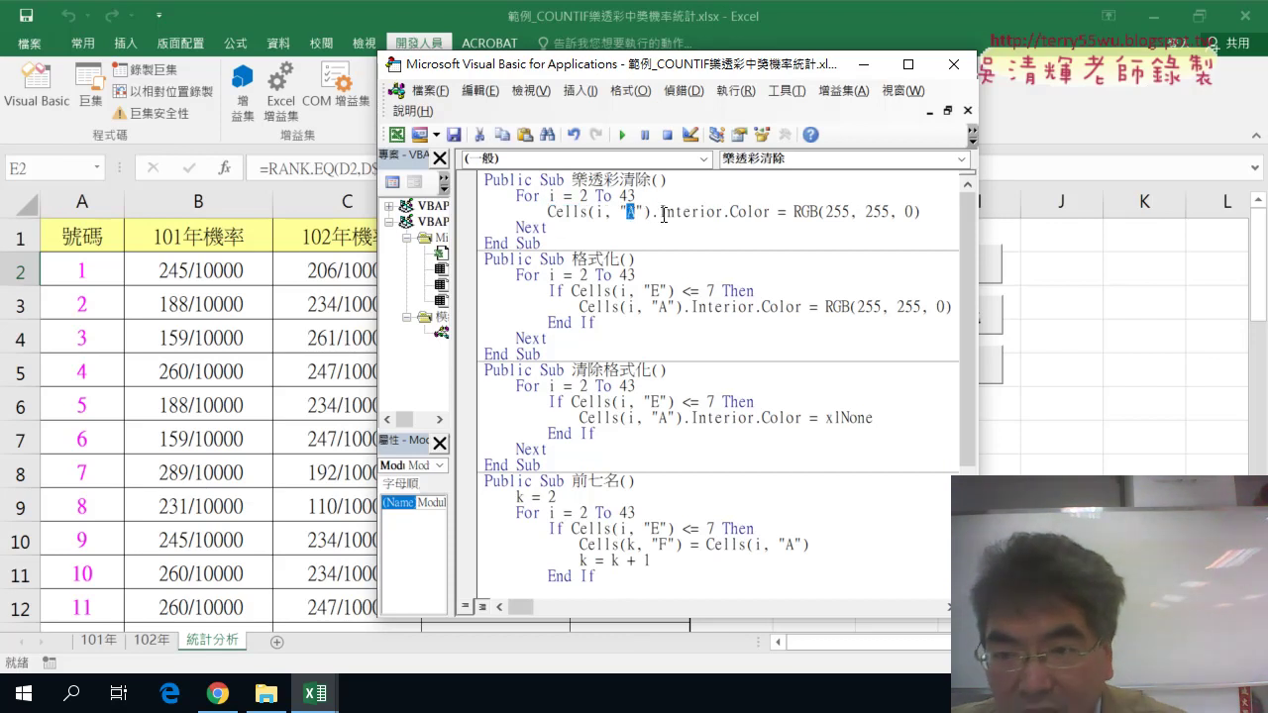
drag(650, 211, 922, 212)
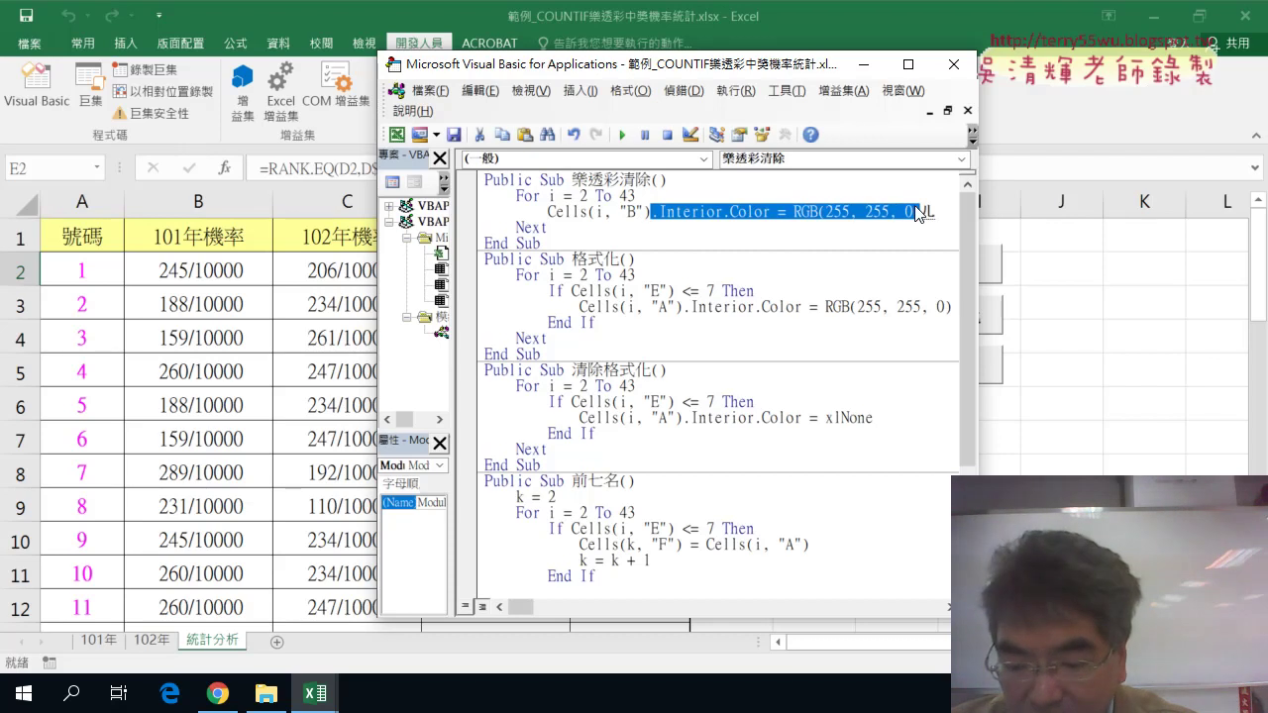
text(="")
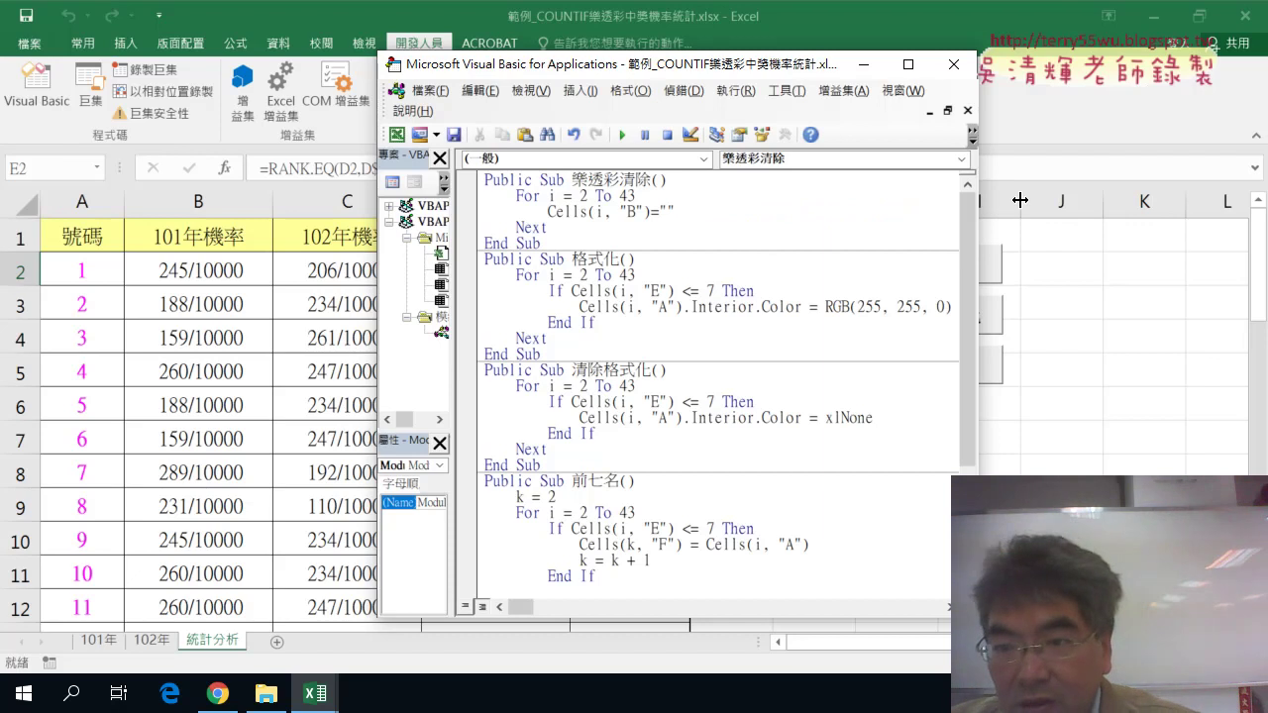
drag(675, 211, 548, 211)
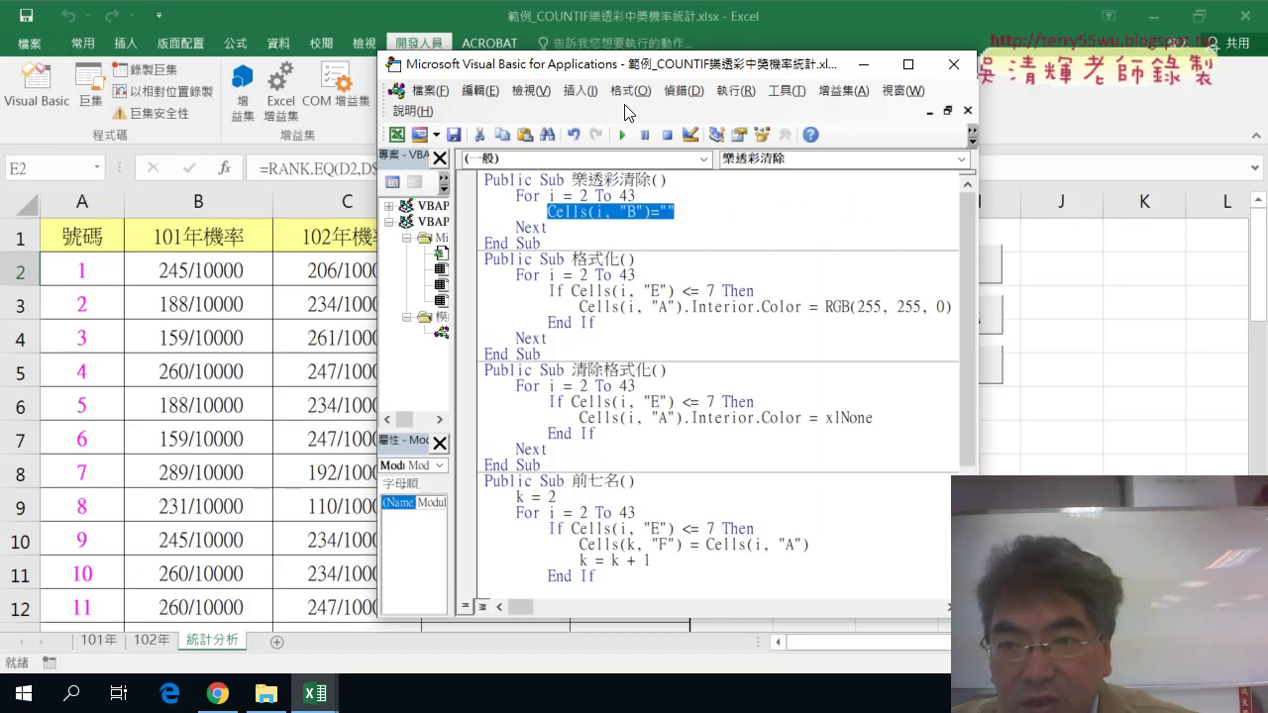
drag(637, 56, 810, 77)
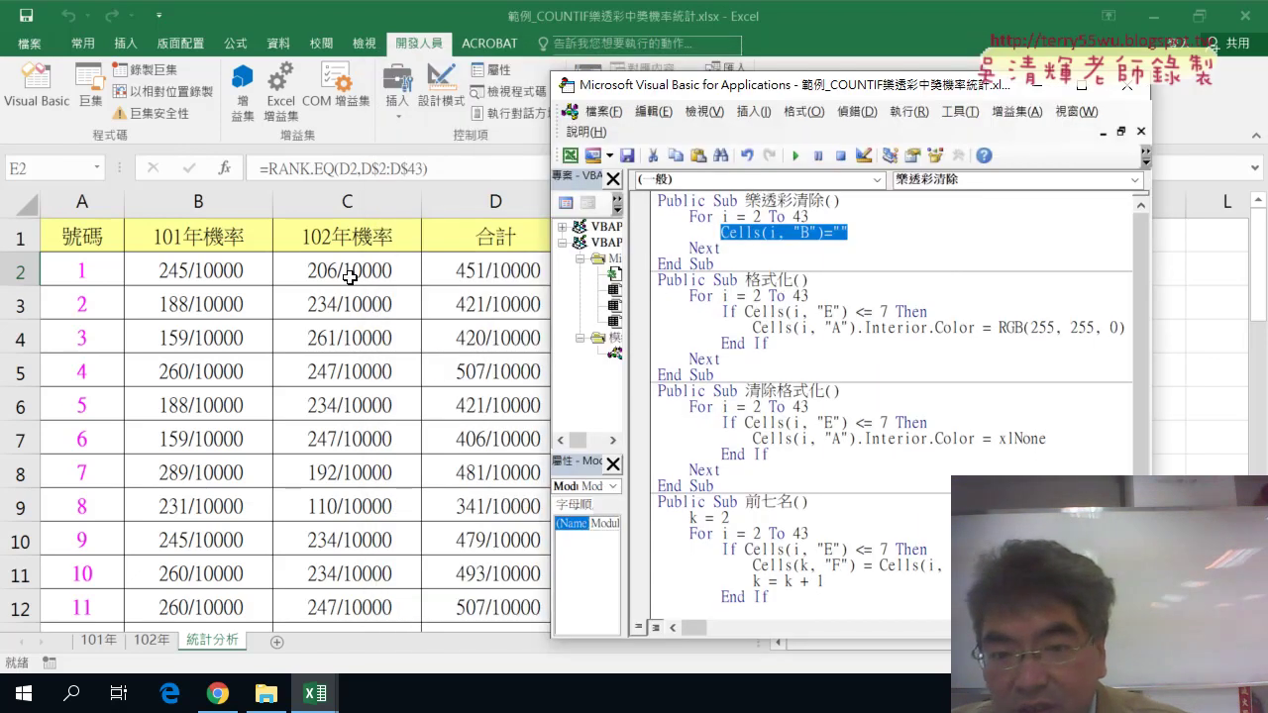
Step: Duplicate the clearing statement so the loop holds four Cells(...)="" lines
drag(850, 231, 719, 232)
key(ctrl+c)
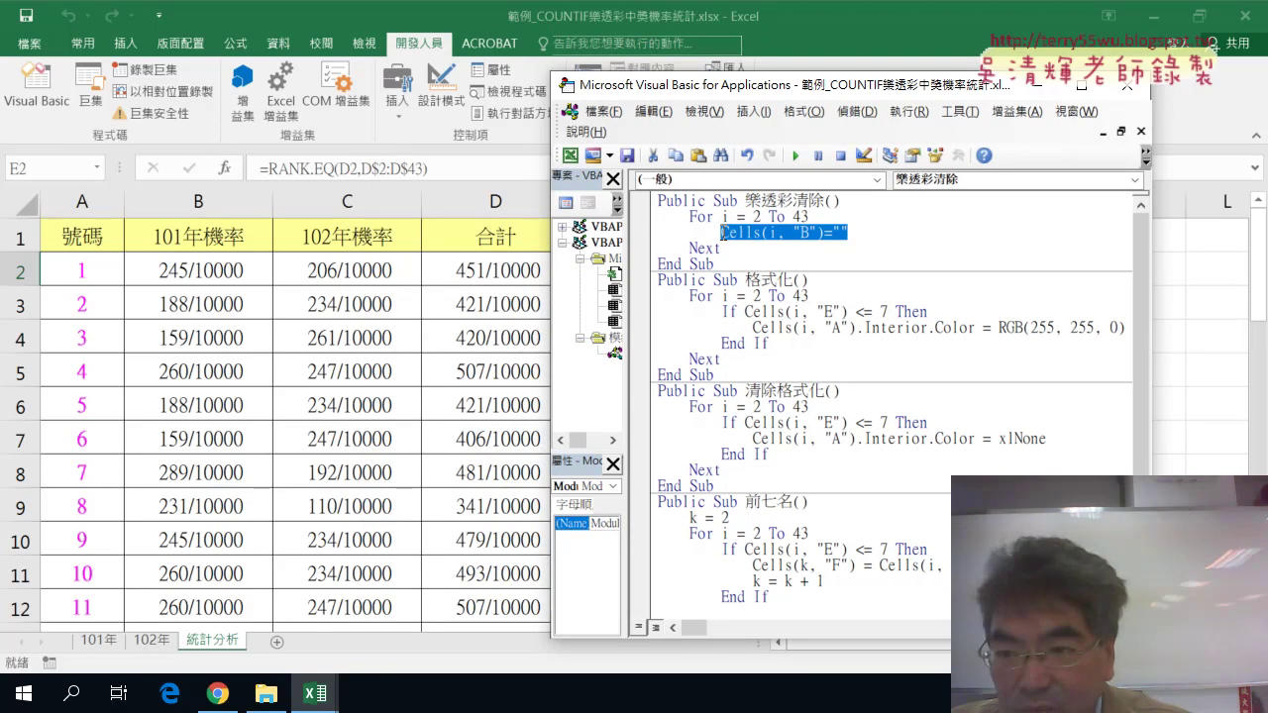
click(869, 239)
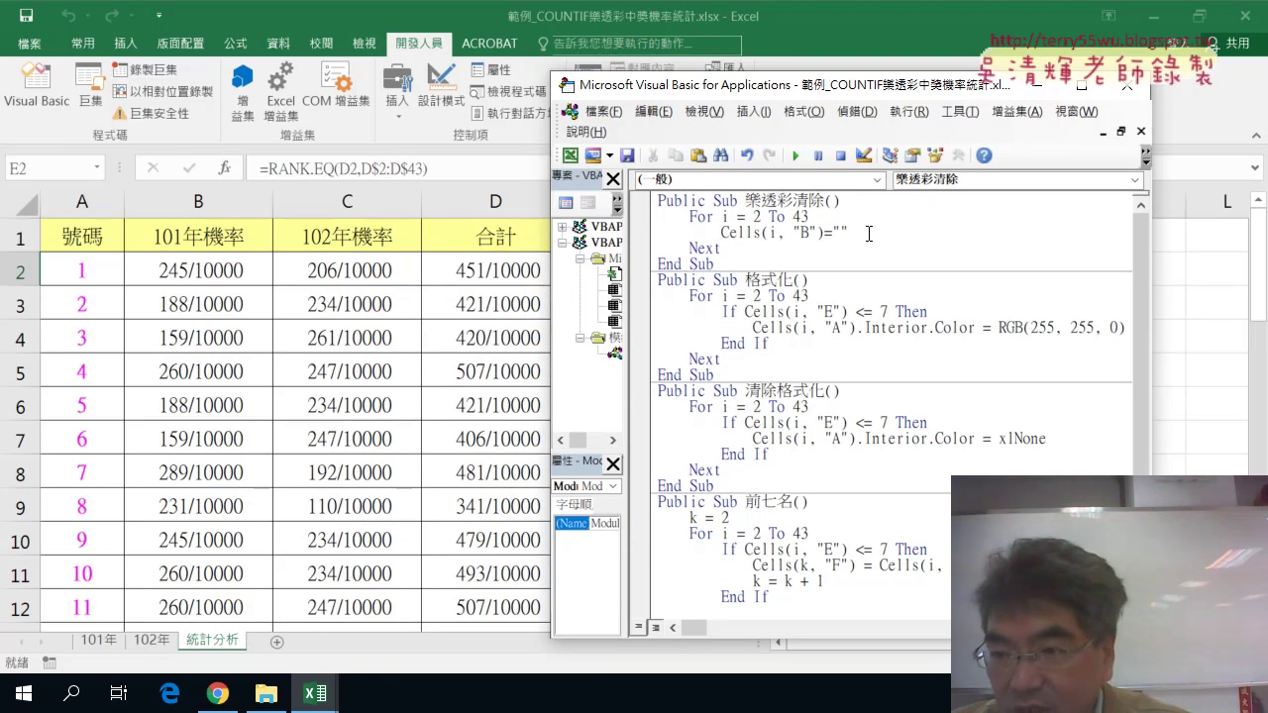
key(Return)
key(ctrl+v)
key(Return)
key(ctrl+v)
key(Return)
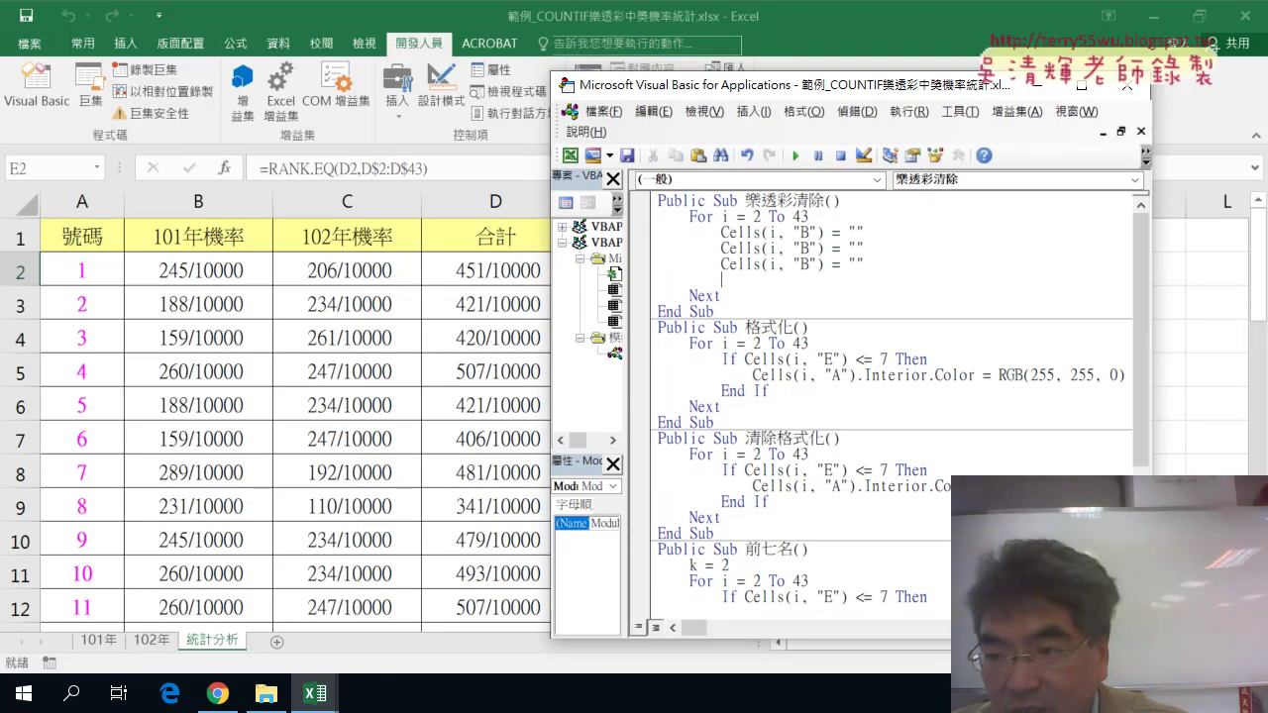
key(ctrl+v)
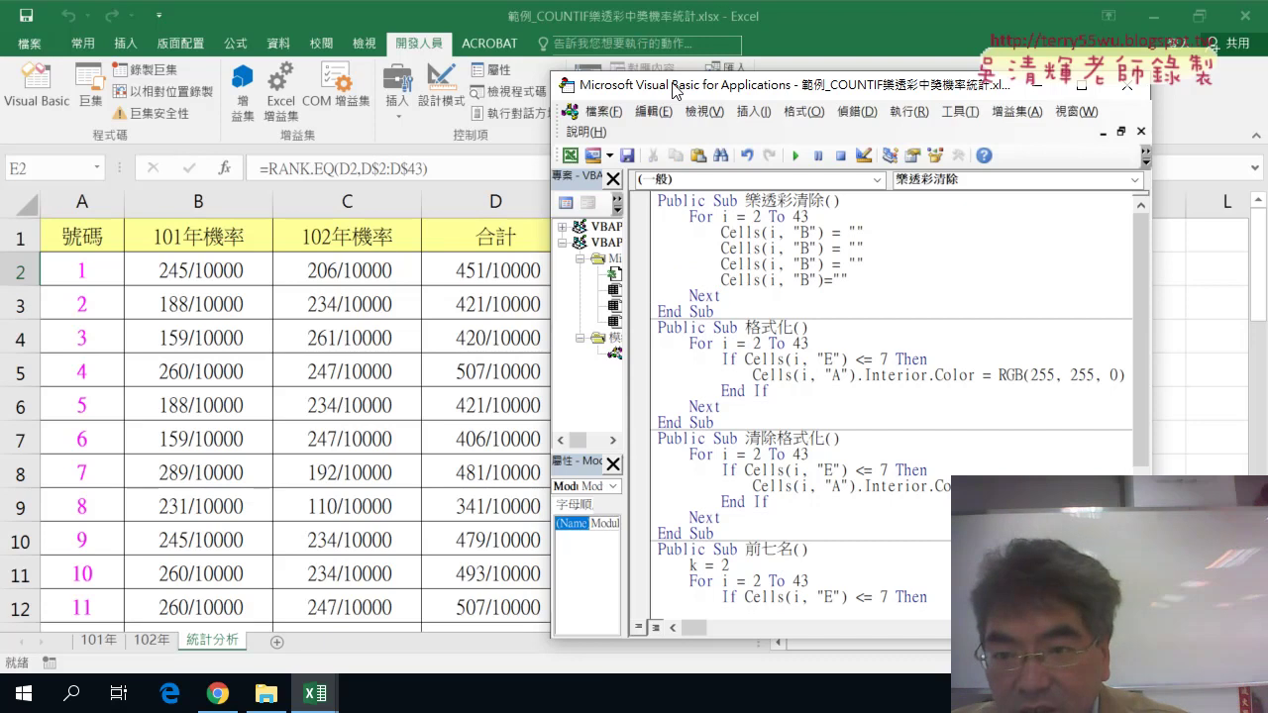
Step: Set the copied lines to clear columns C, D and E, then select the whole 樂透彩清除 procedure
mouse_move(673, 86)
mouse_down()
mouse_move(776, 85)
mouse_move(611, 84)
mouse_up()
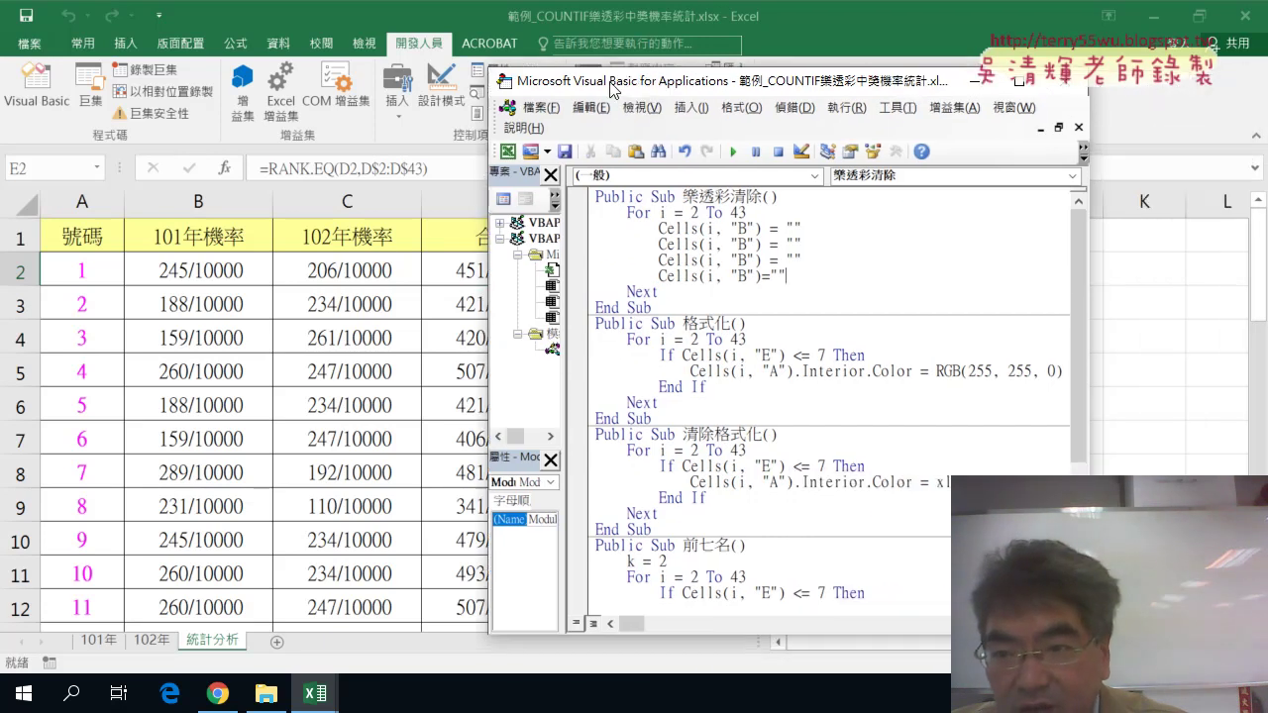
double_click(742, 242)
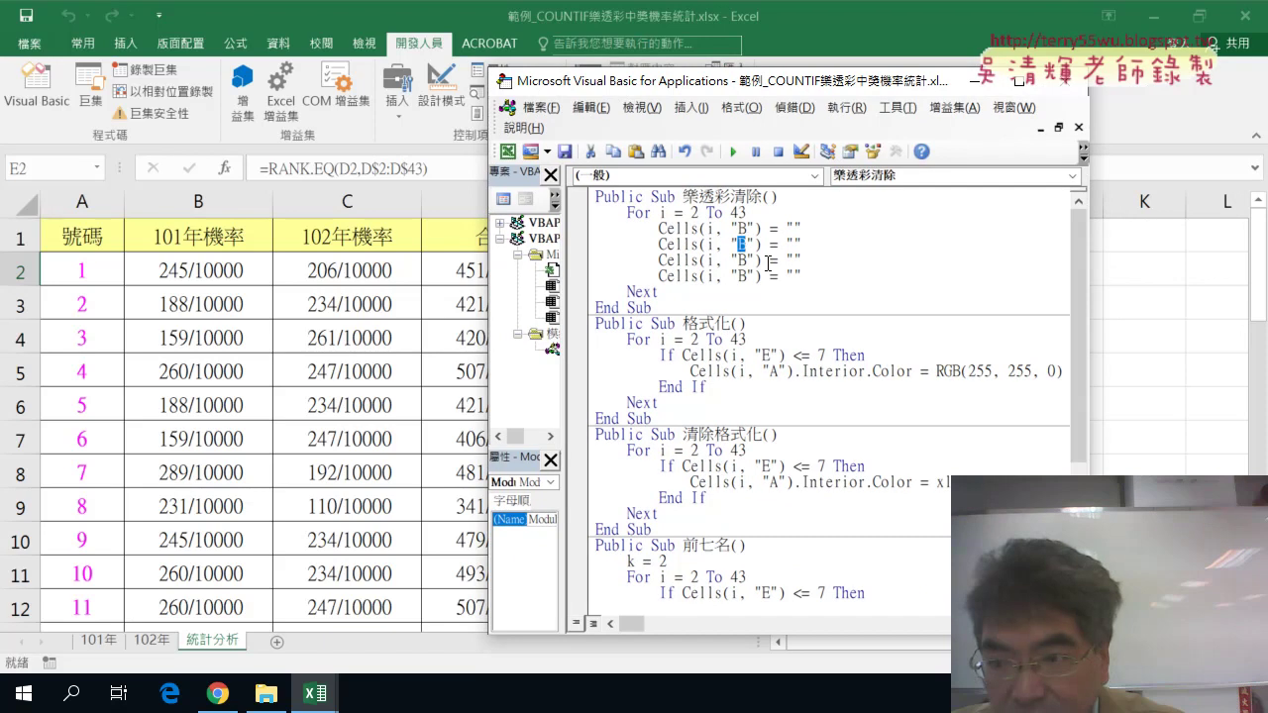
text(CD)
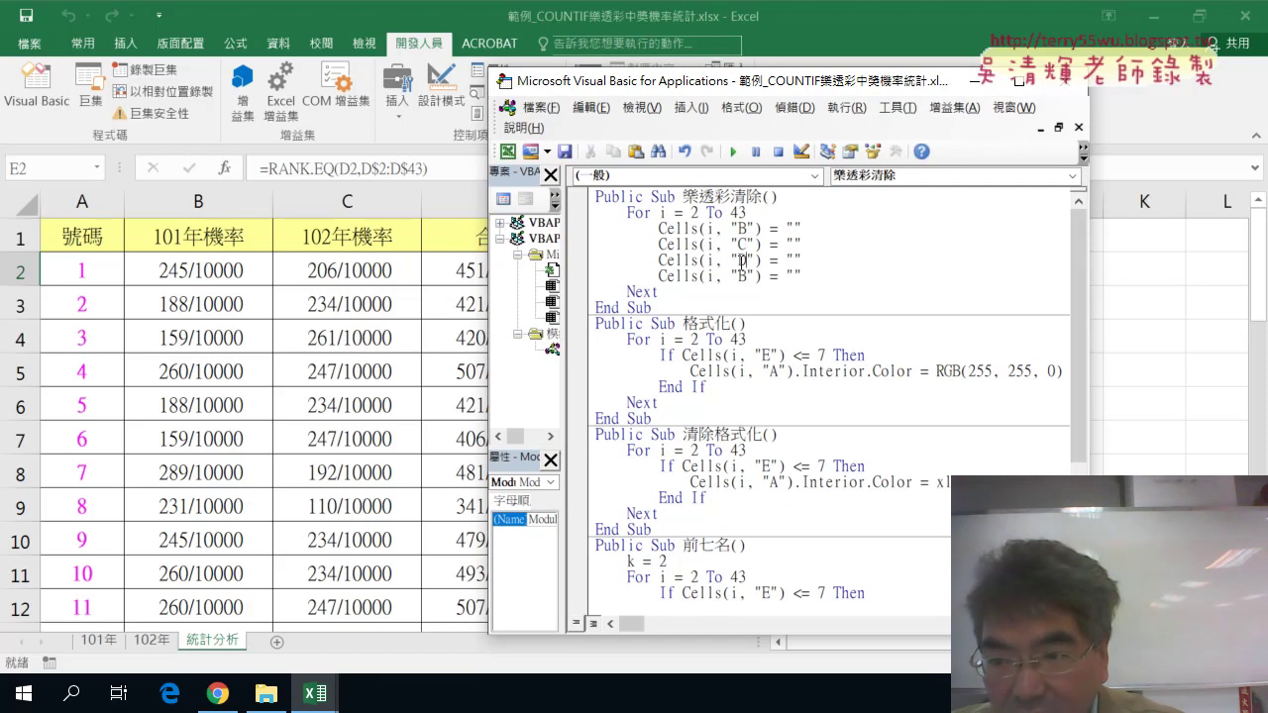
text(E)
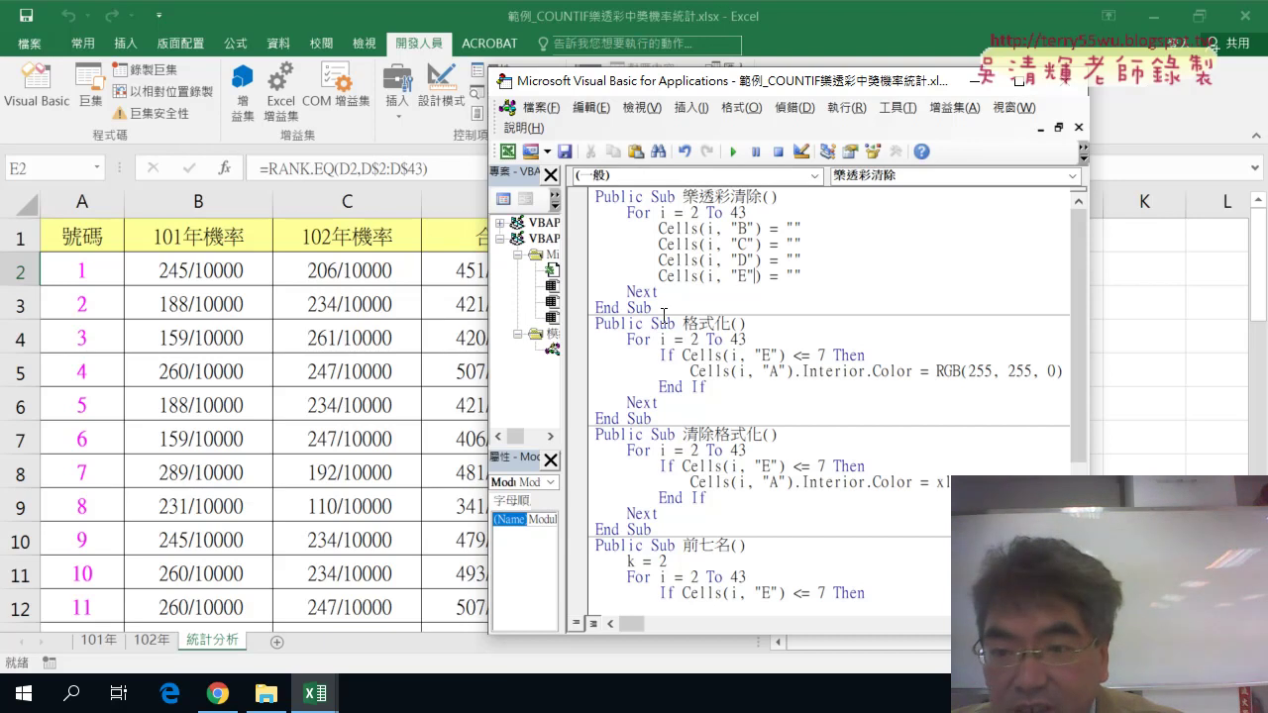
drag(664, 309, 595, 196)
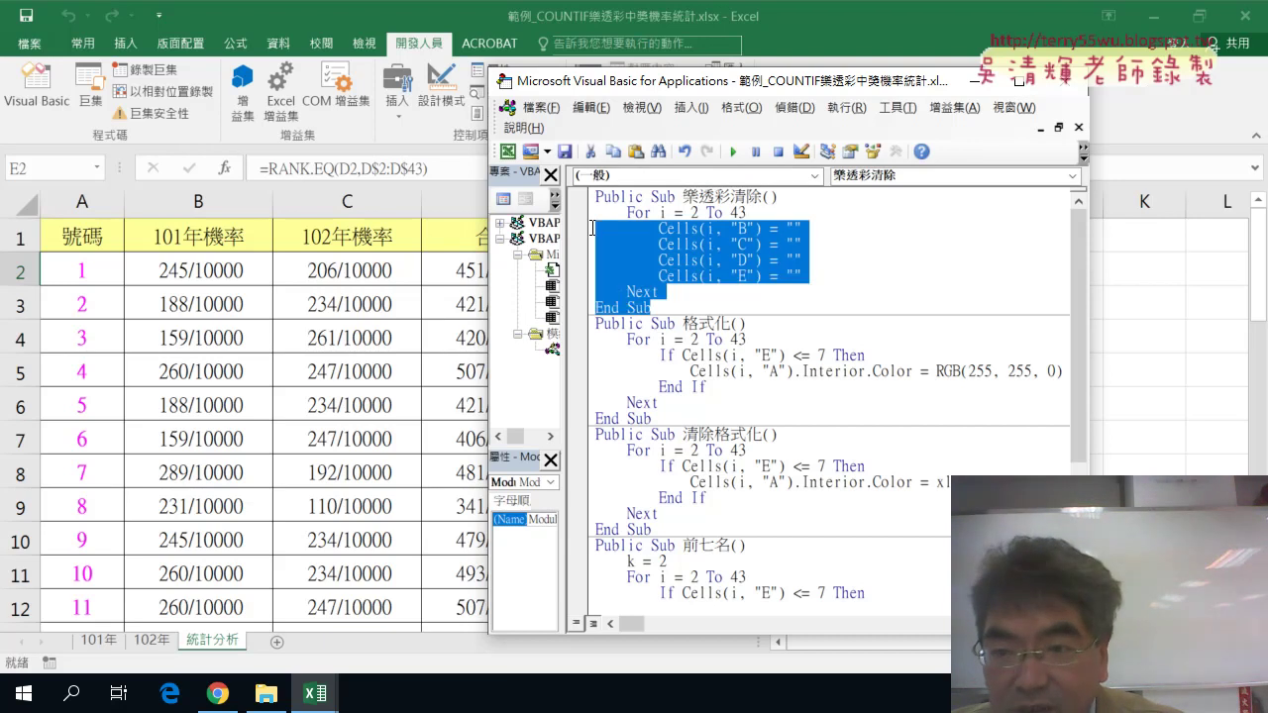
Step: Paste a copy of 樂透彩清除 below its End Sub and rename the copy 樂透彩
key(ctrl+c)
click(662, 307)
key(Return)
key(ctrl+v)
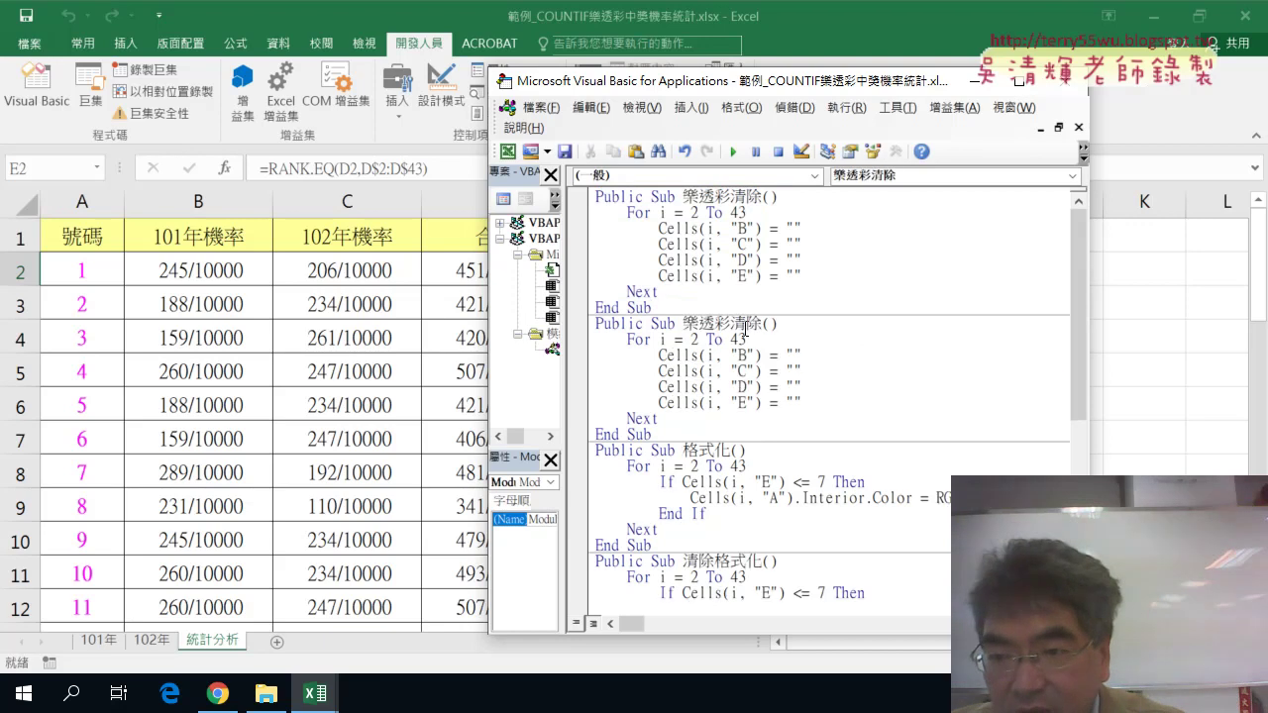
drag(730, 324, 765, 324)
key(Delete)
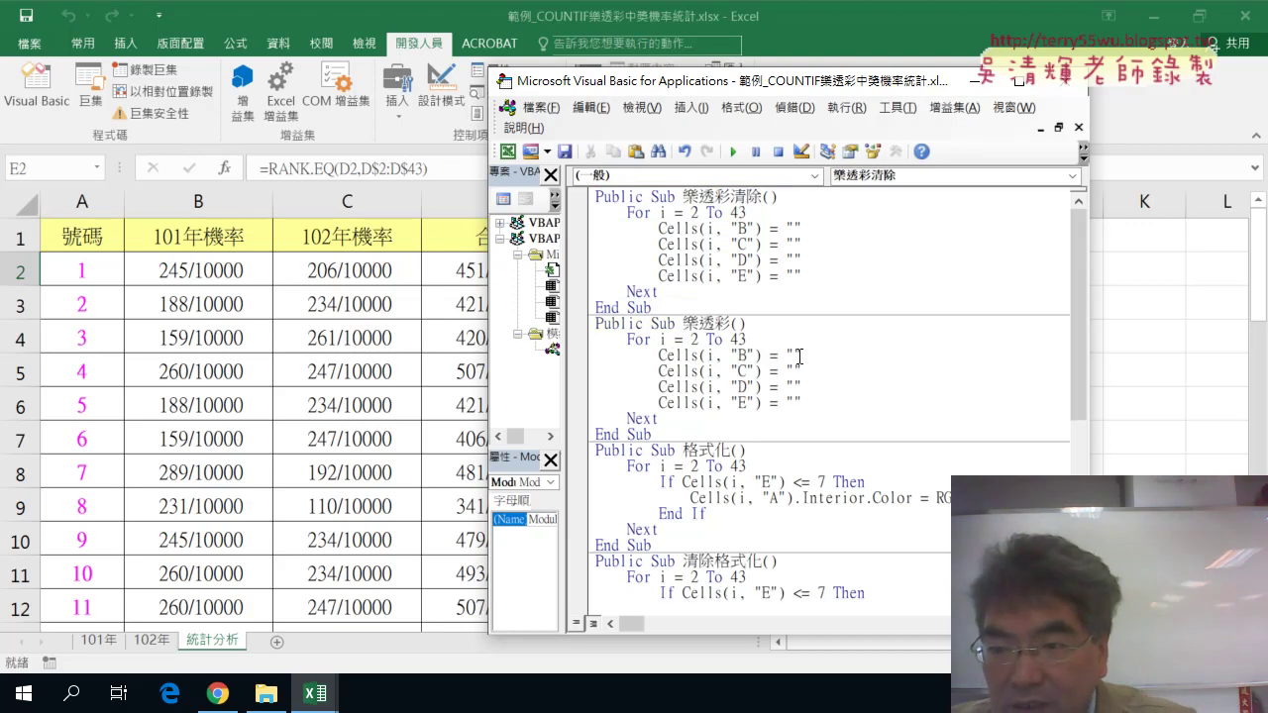
click(799, 355)
click(794, 400)
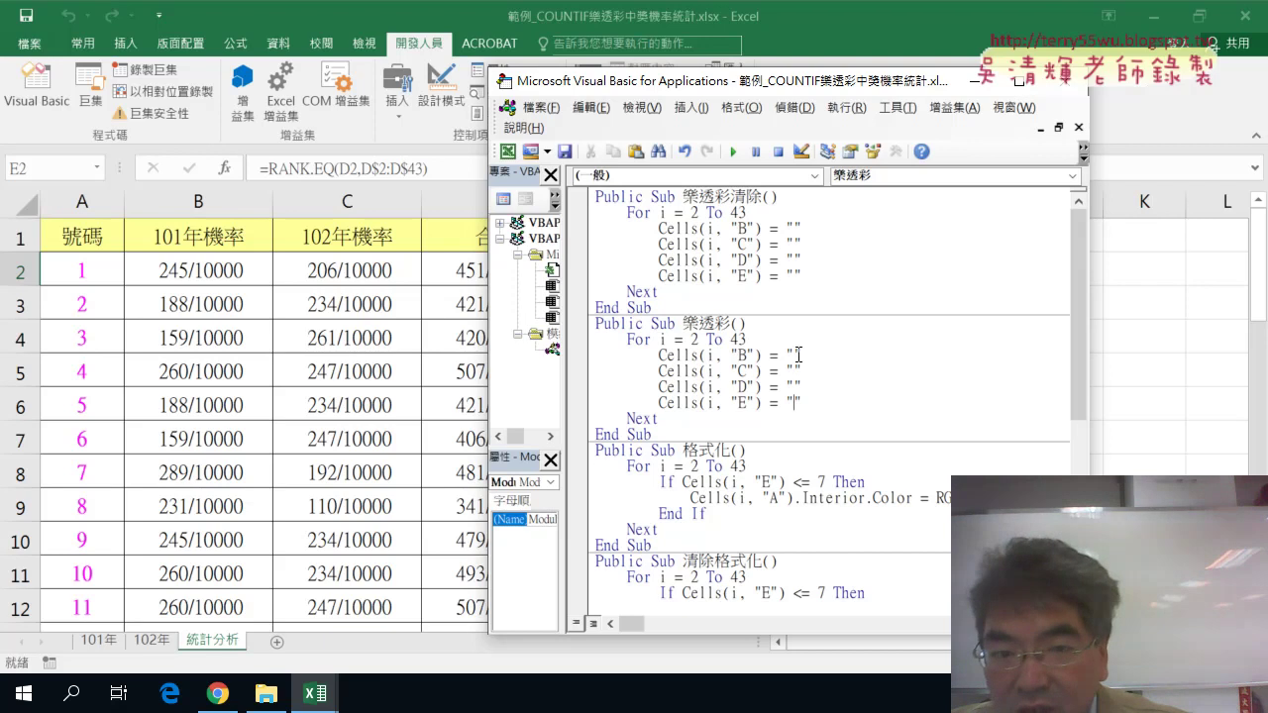
click(206, 269)
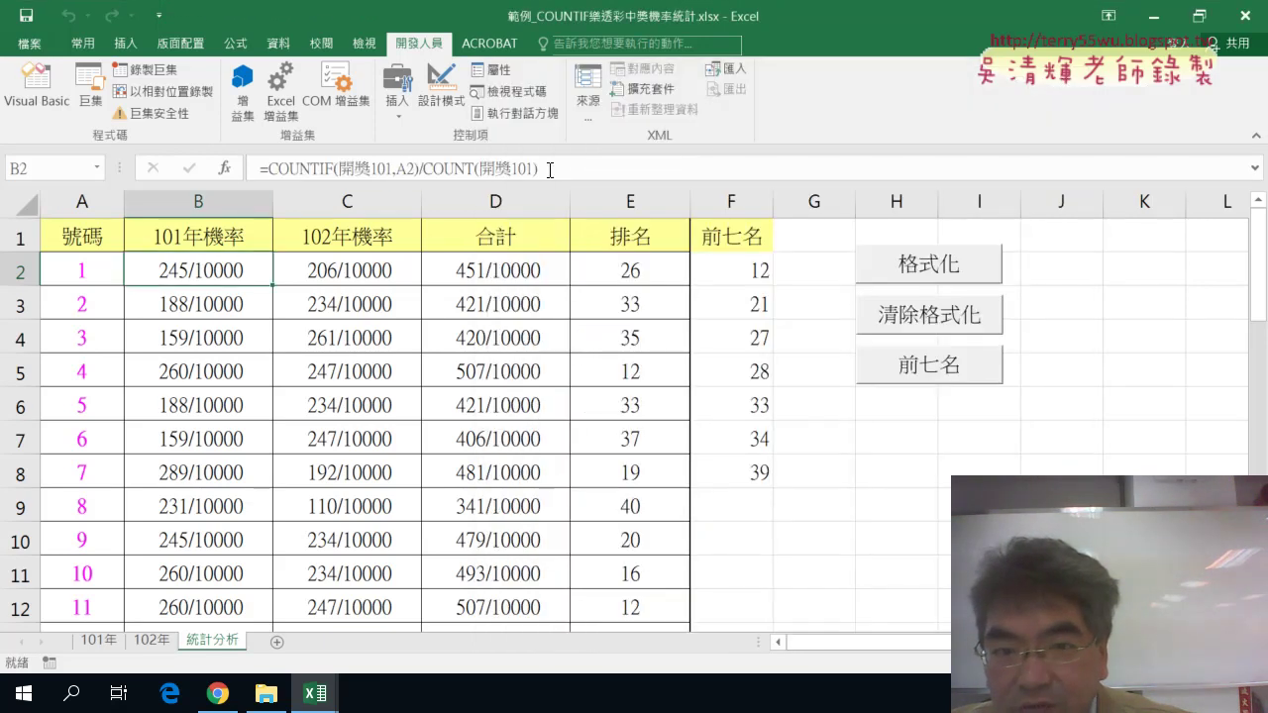
Step: Paste B2's COUNTIF formula into the B and C lines, with 開獎102 on the C line
double_click(206, 268)
key(End)
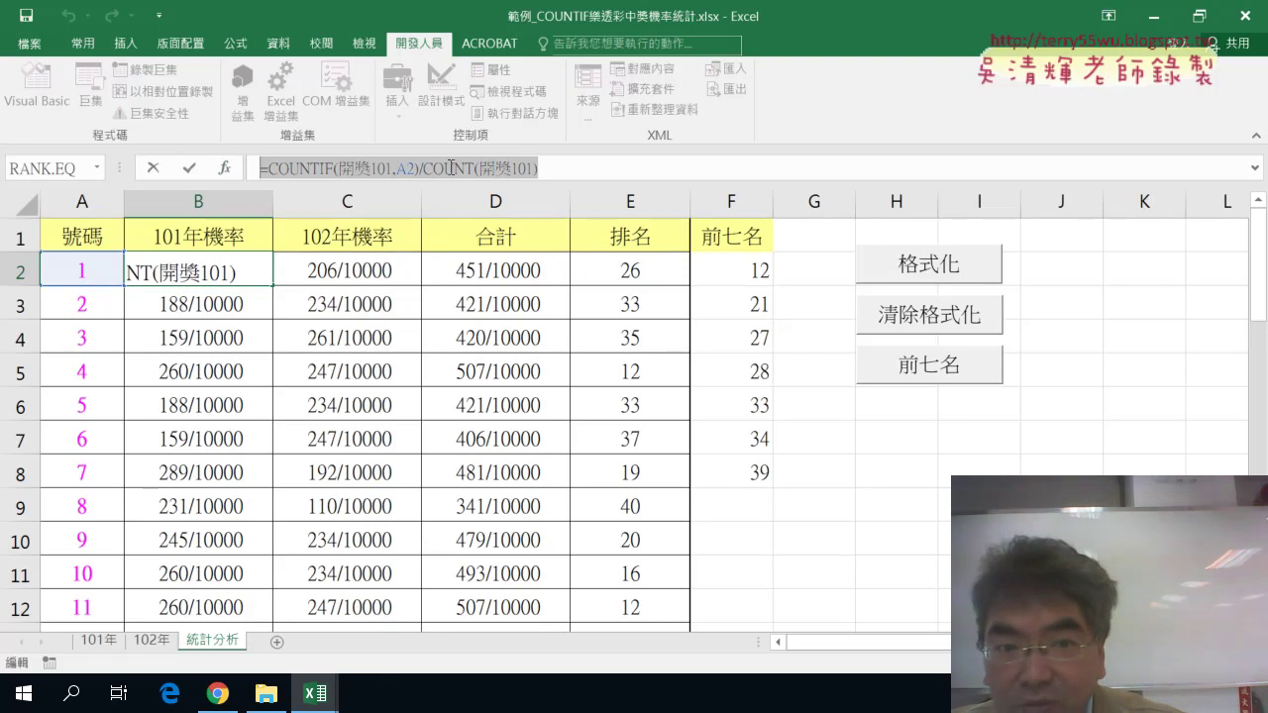
key(Escape)
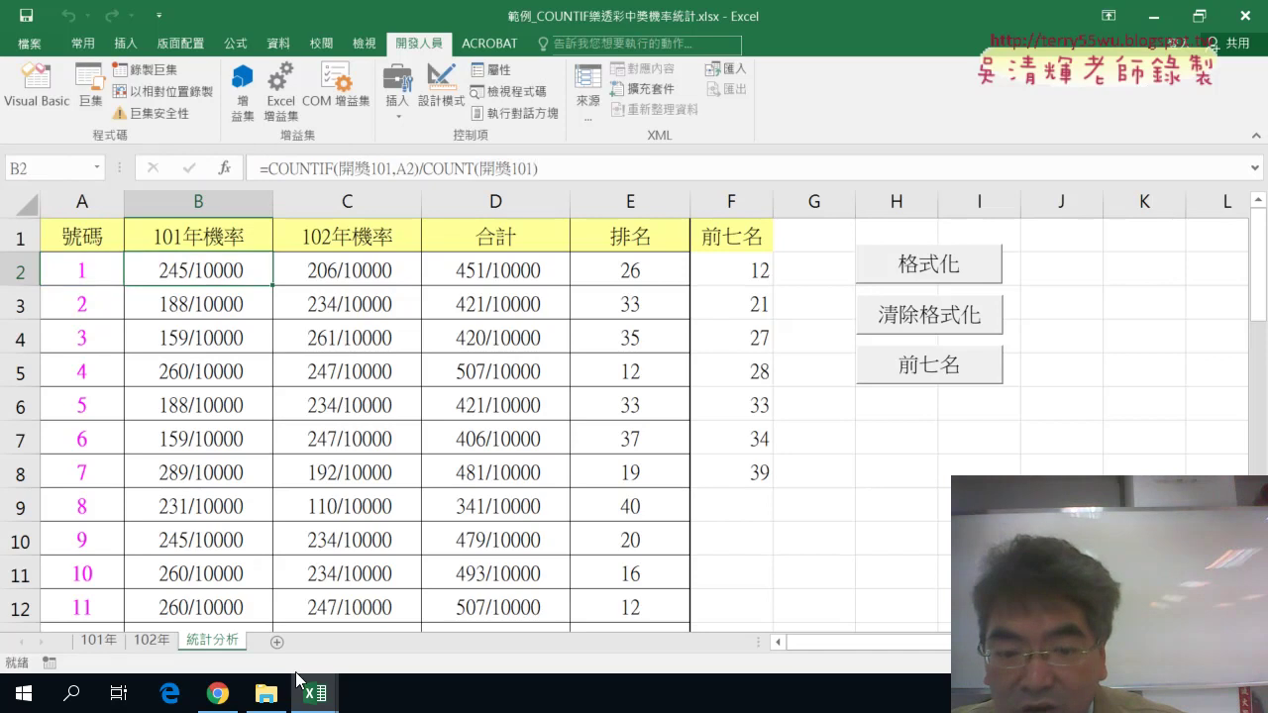
mouse_move(315, 694)
click(507, 614)
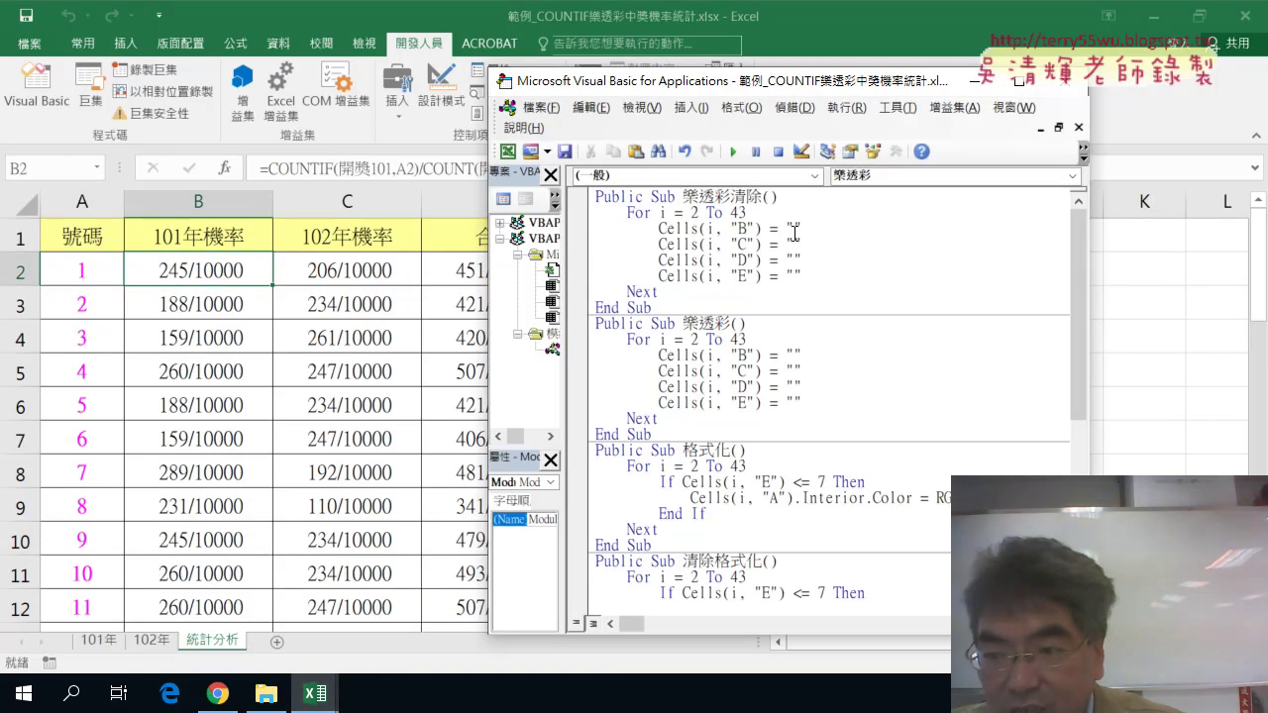
click(795, 354)
key(ctrl+v)
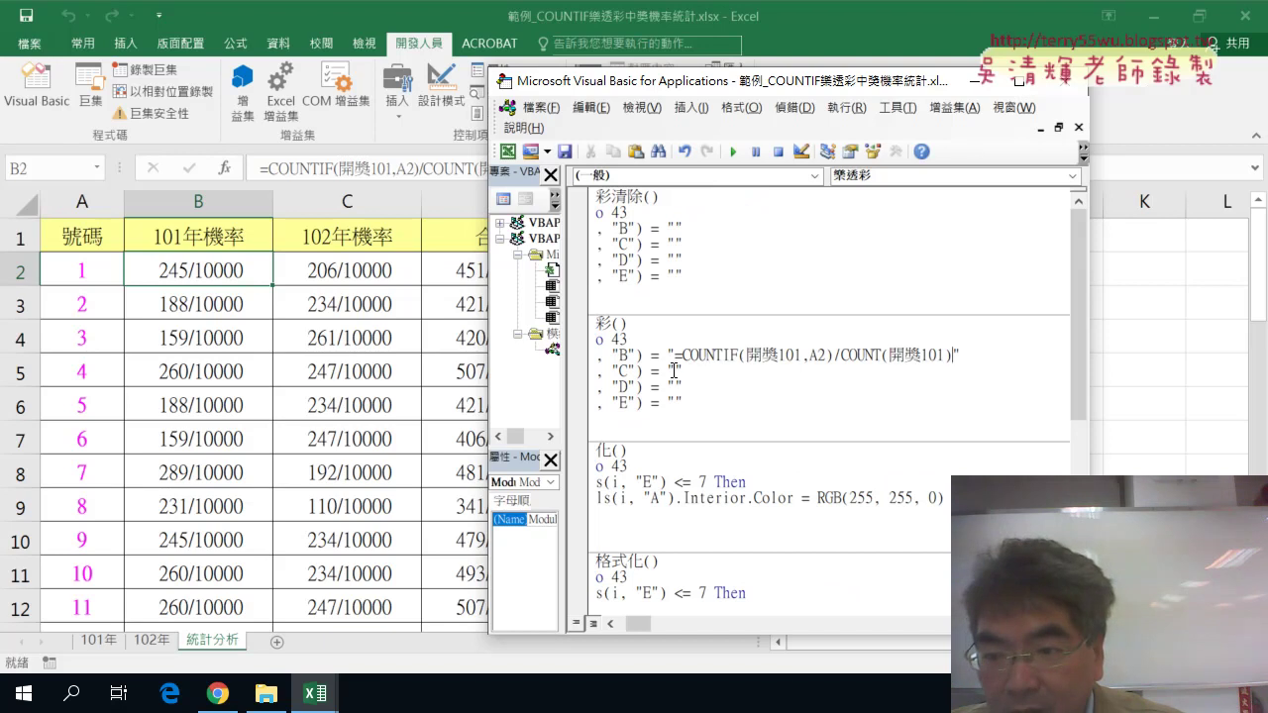
key(ctrl+v)
click(799, 371)
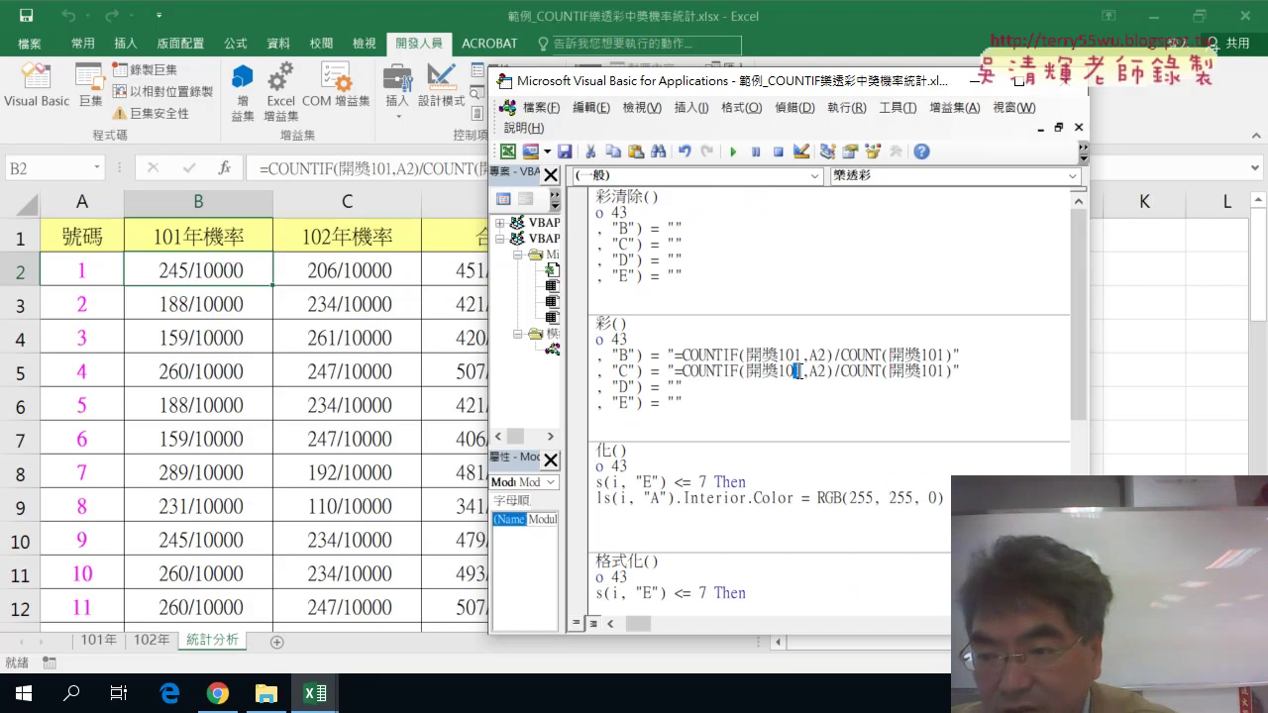
key(BackSpace)
text(2,A)
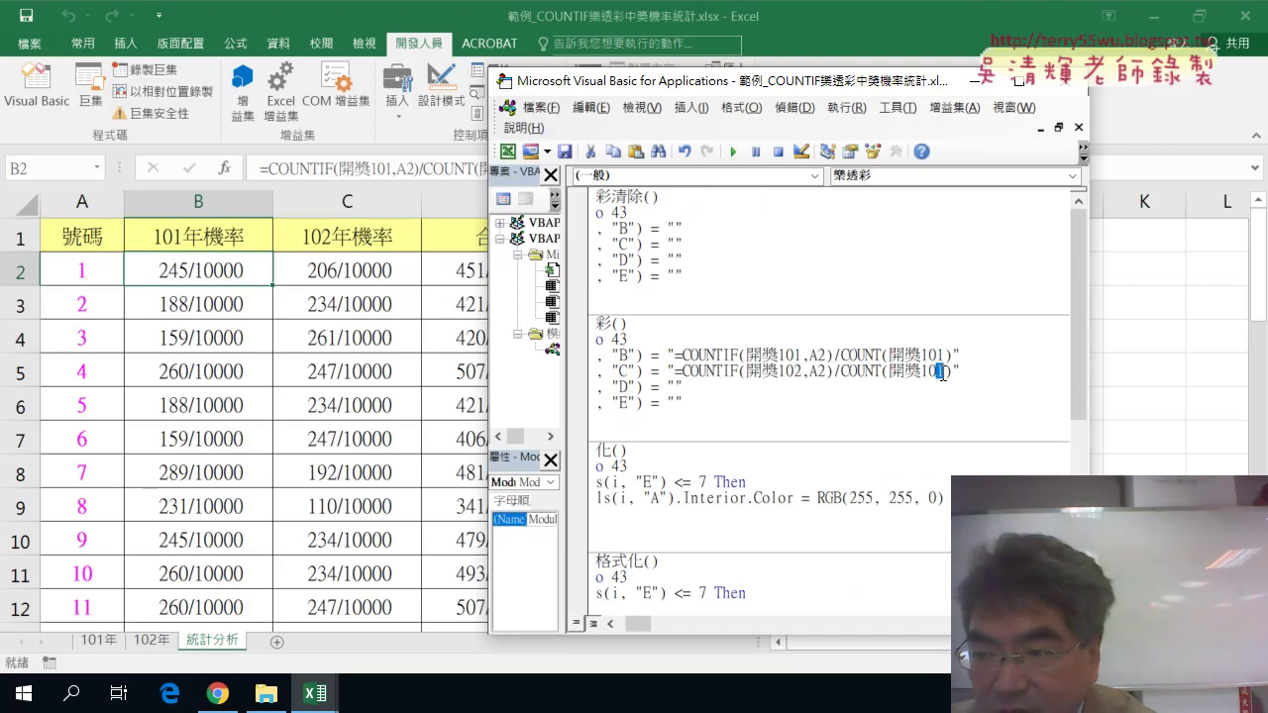
text(2)
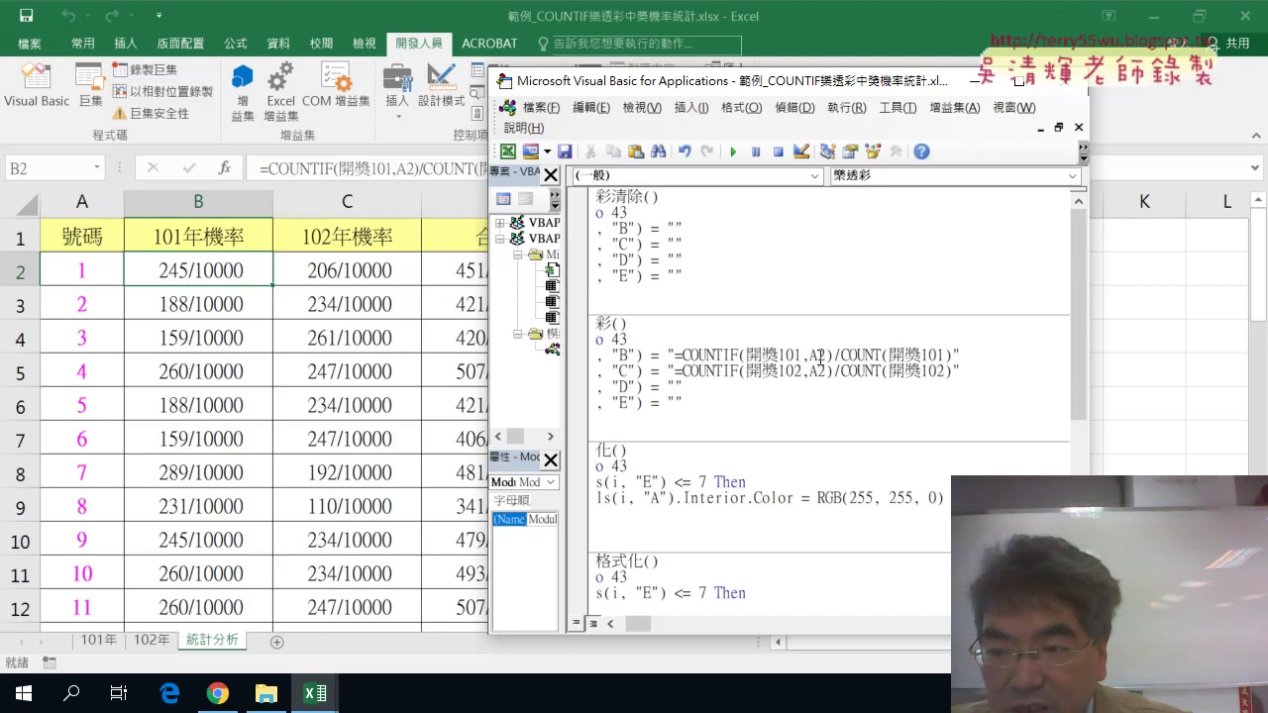
Step: Replace A2's row number with " & i & " in both the B and C formulas
drag(822, 356, 815, 356)
text("")
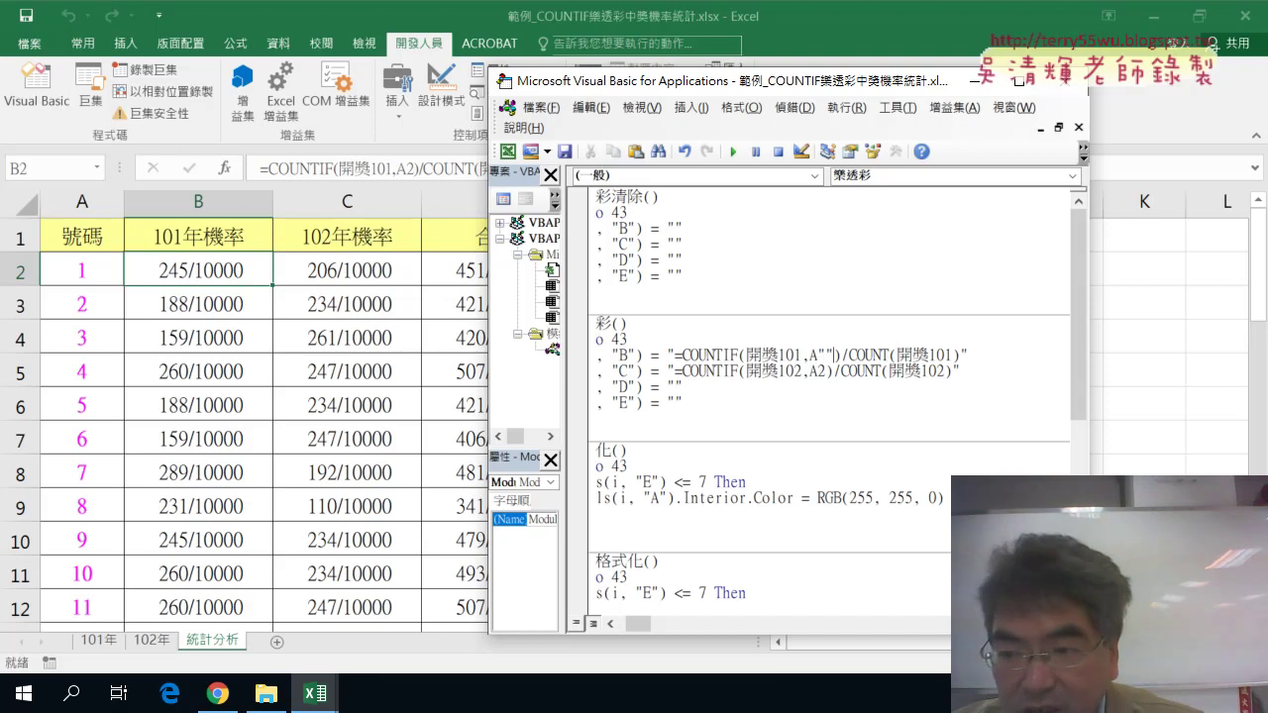
key(Left)
text(&&)
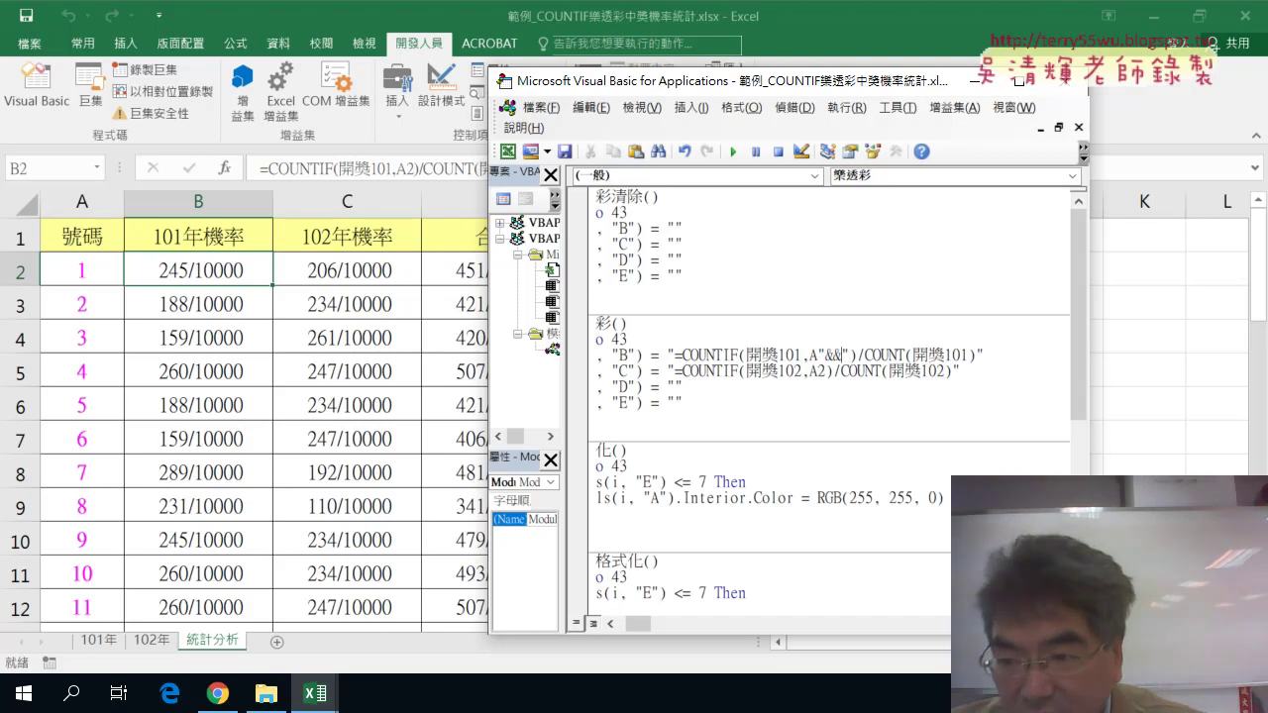
text(9)
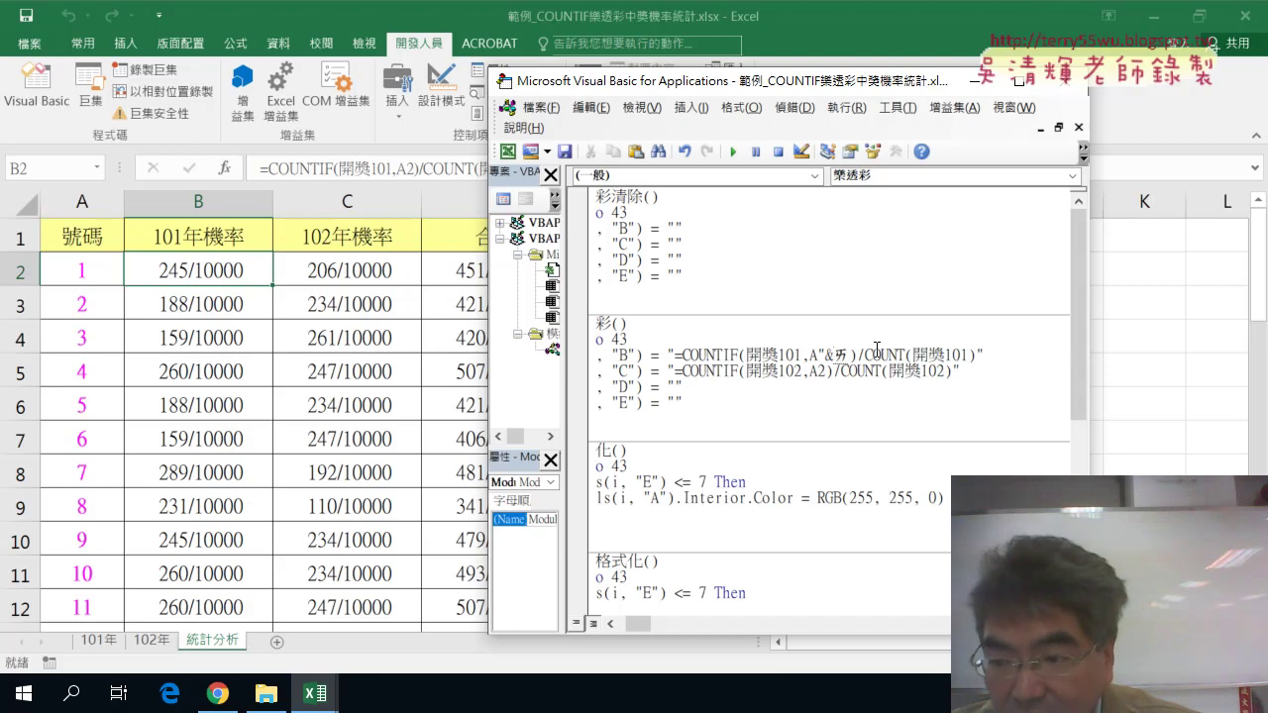
key(BackSpace)
text(i&)
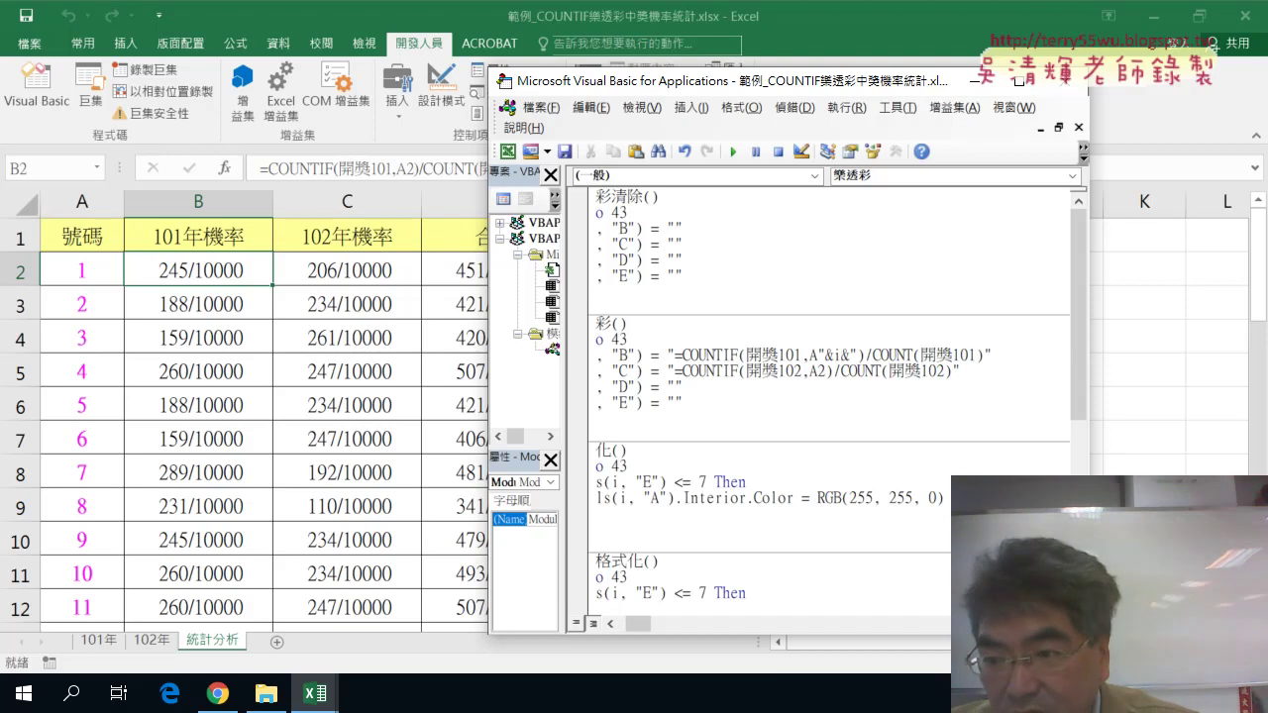
click(841, 355)
click(848, 354)
click(873, 355)
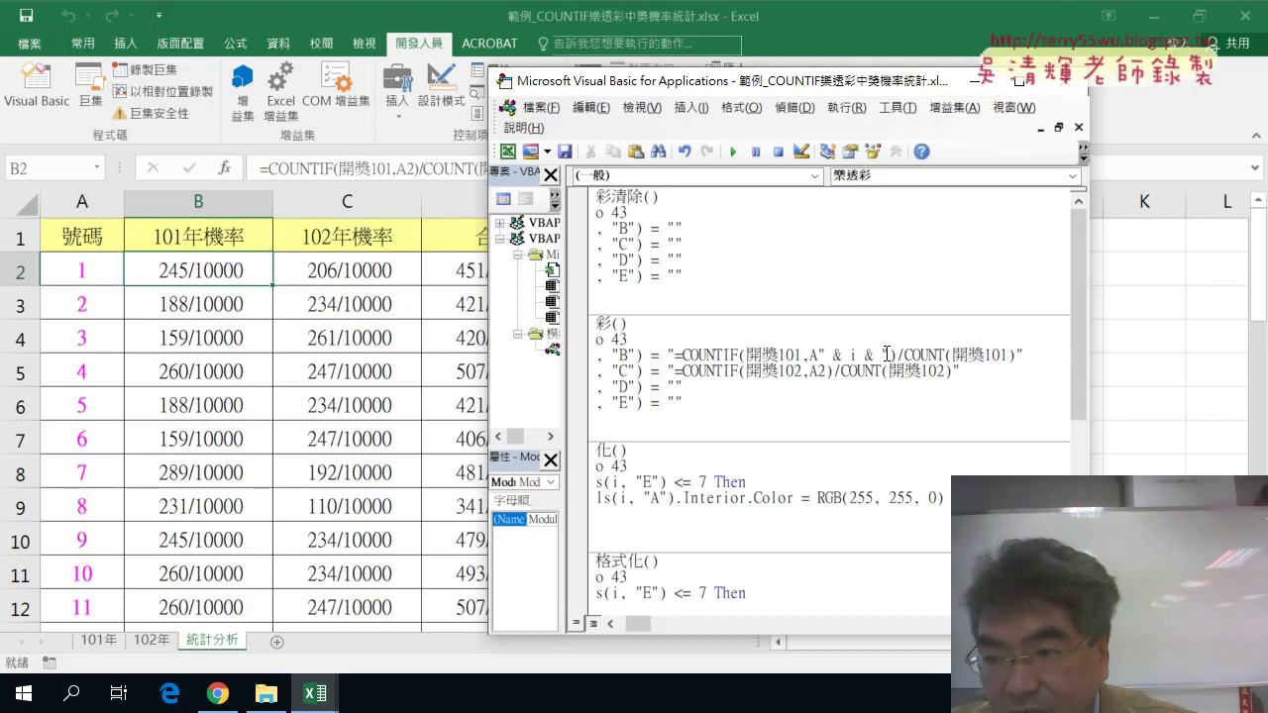
mouse_move(887, 355)
mouse_down()
mouse_move(827, 355)
mouse_move(817, 371)
mouse_up()
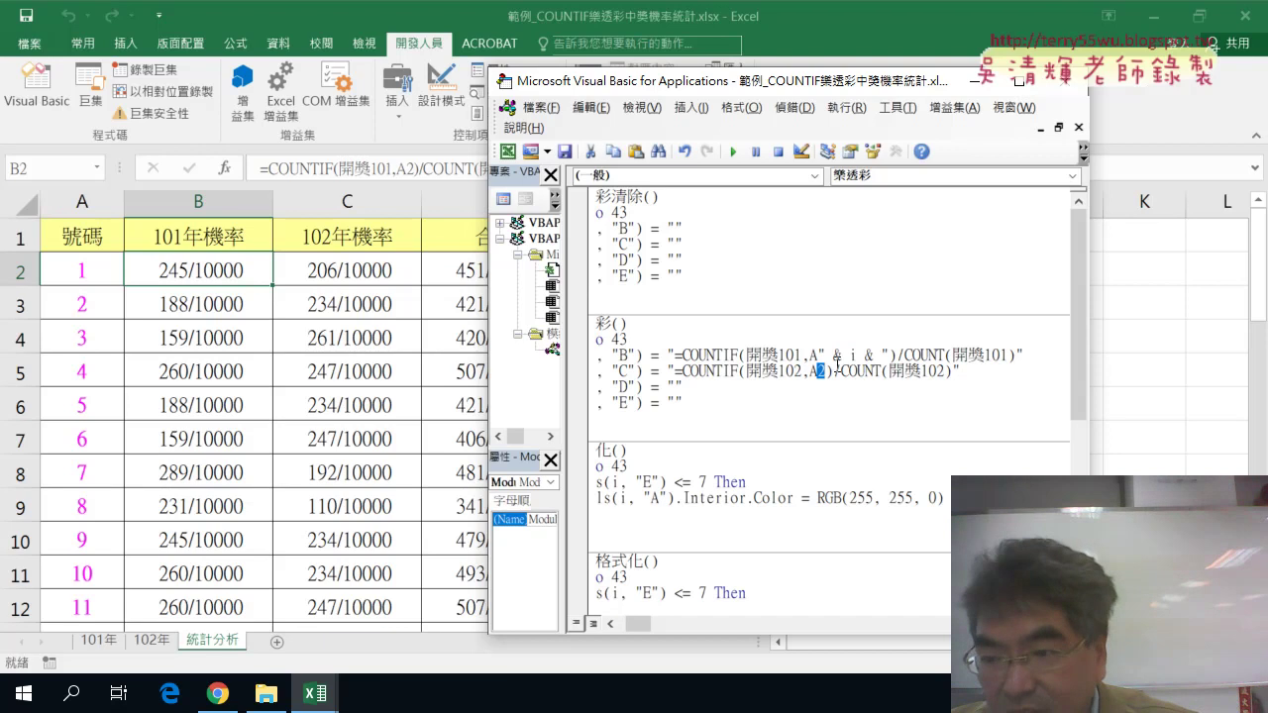
text(" & i & ")
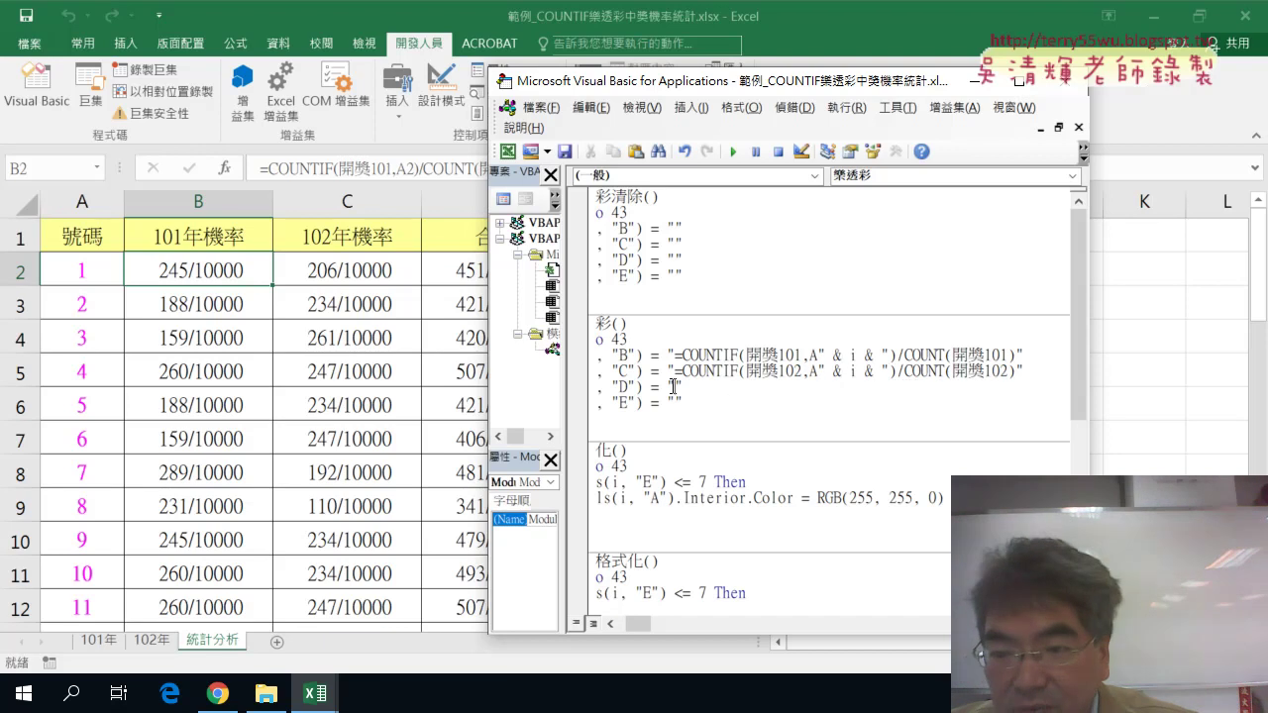
click(461, 270)
double_click(462, 269)
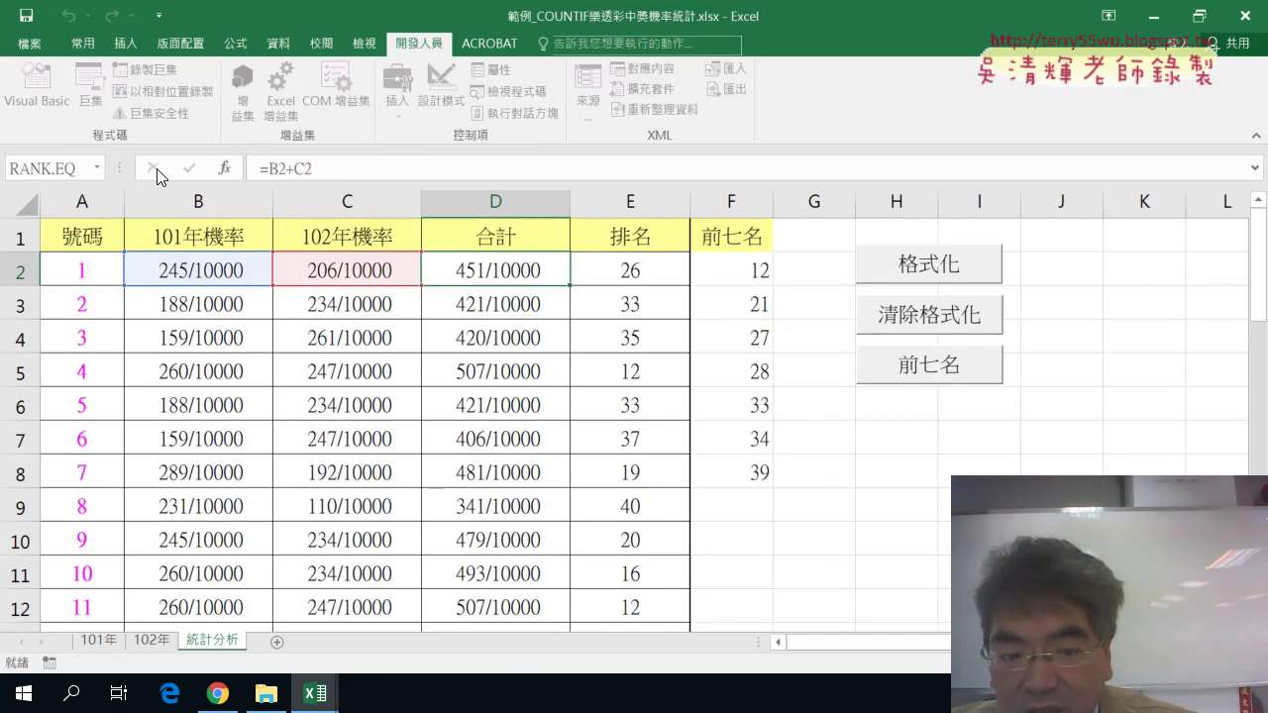
Step: Paste E2's RANK.EQ formula into the macro's column E line
click(154, 168)
mouse_move(315, 693)
click(509, 627)
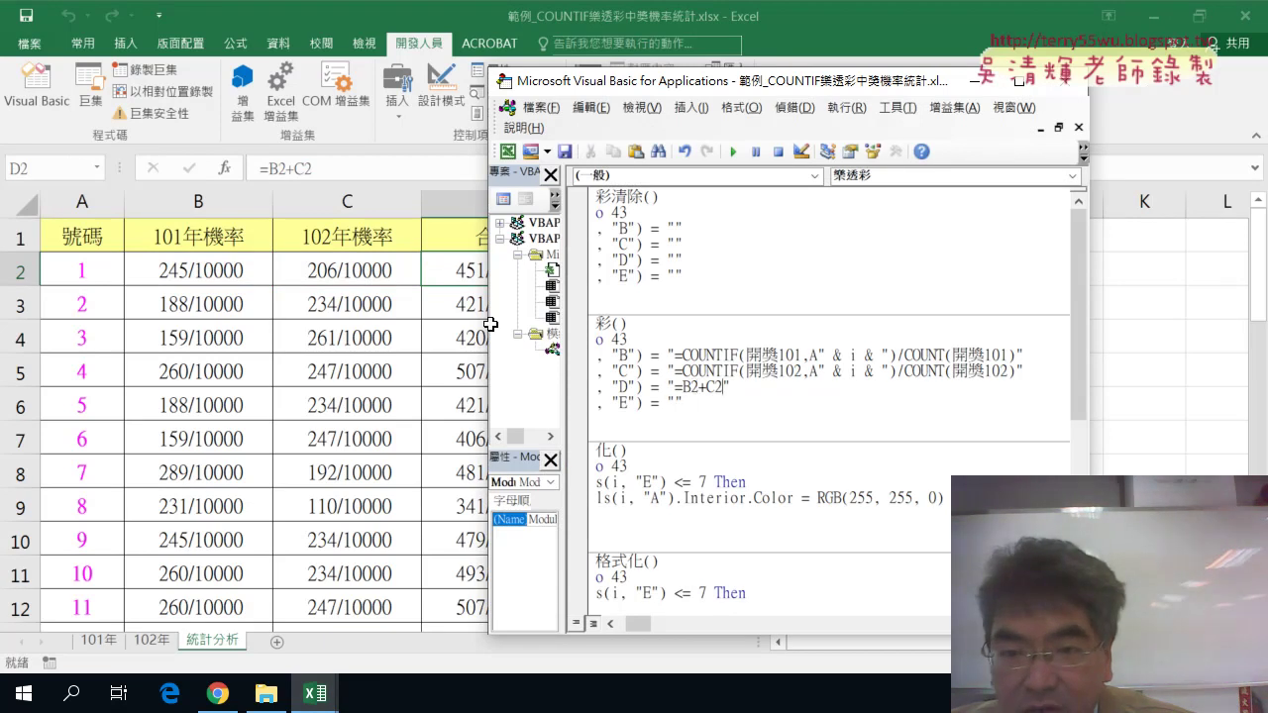
click(434, 276)
click(606, 272)
double_click(609, 271)
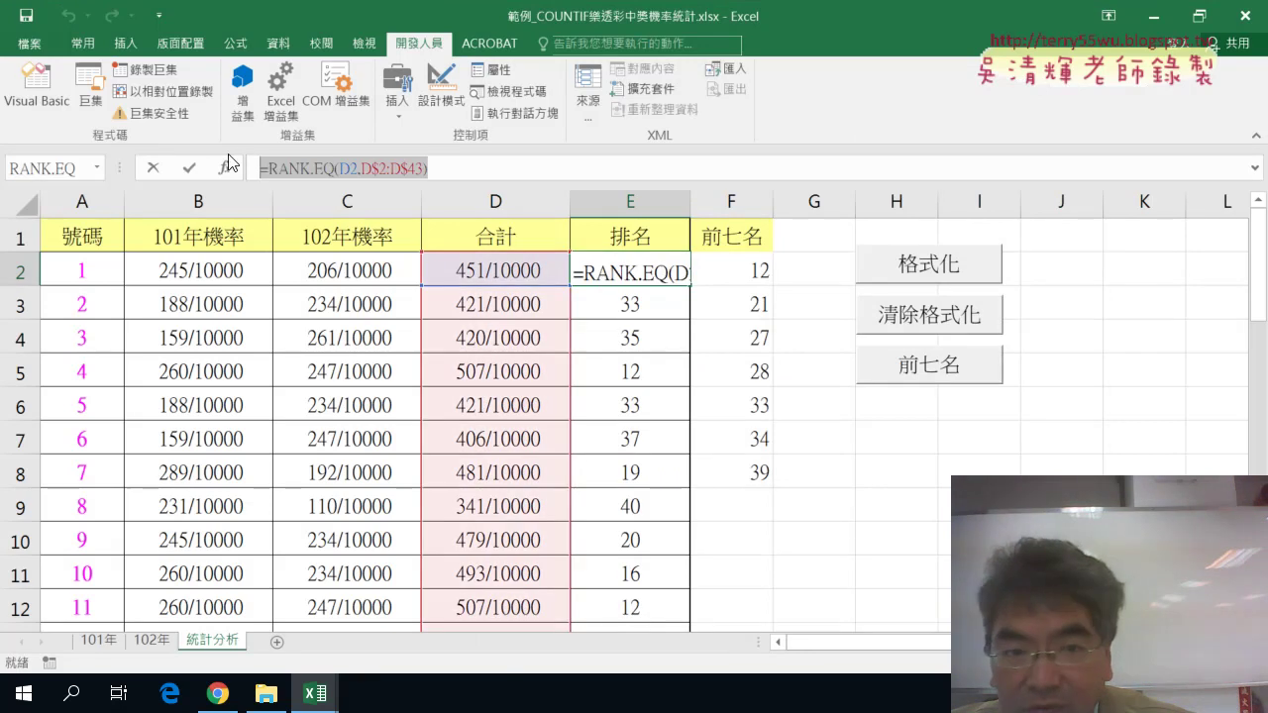
click(151, 170)
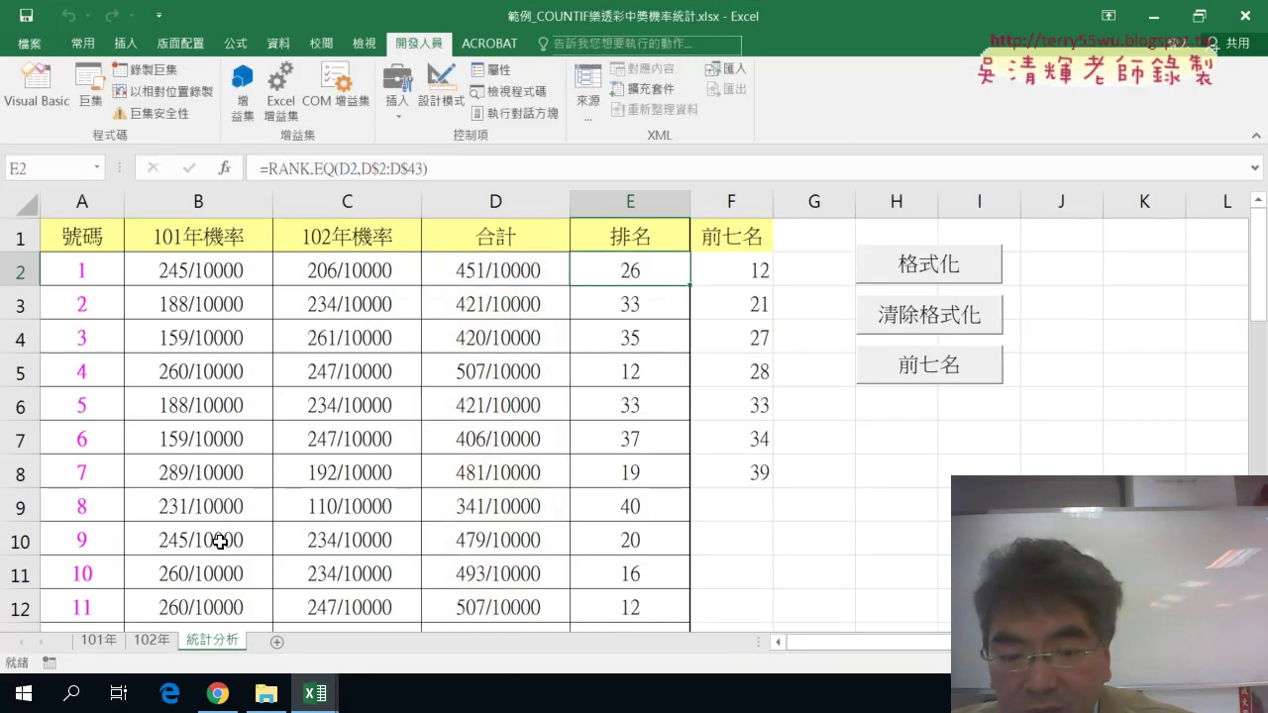
click(315, 693)
click(521, 609)
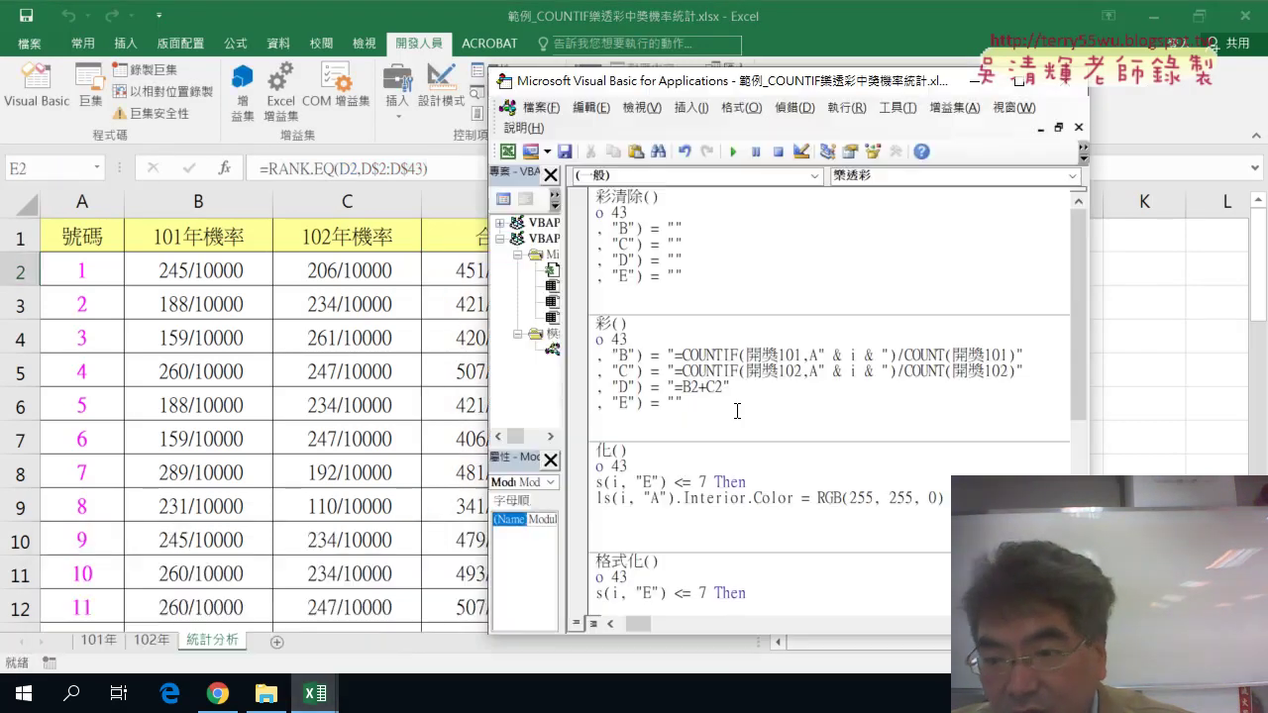
click(677, 402)
text(=RANK.EQ(D2,D$2:D$43))
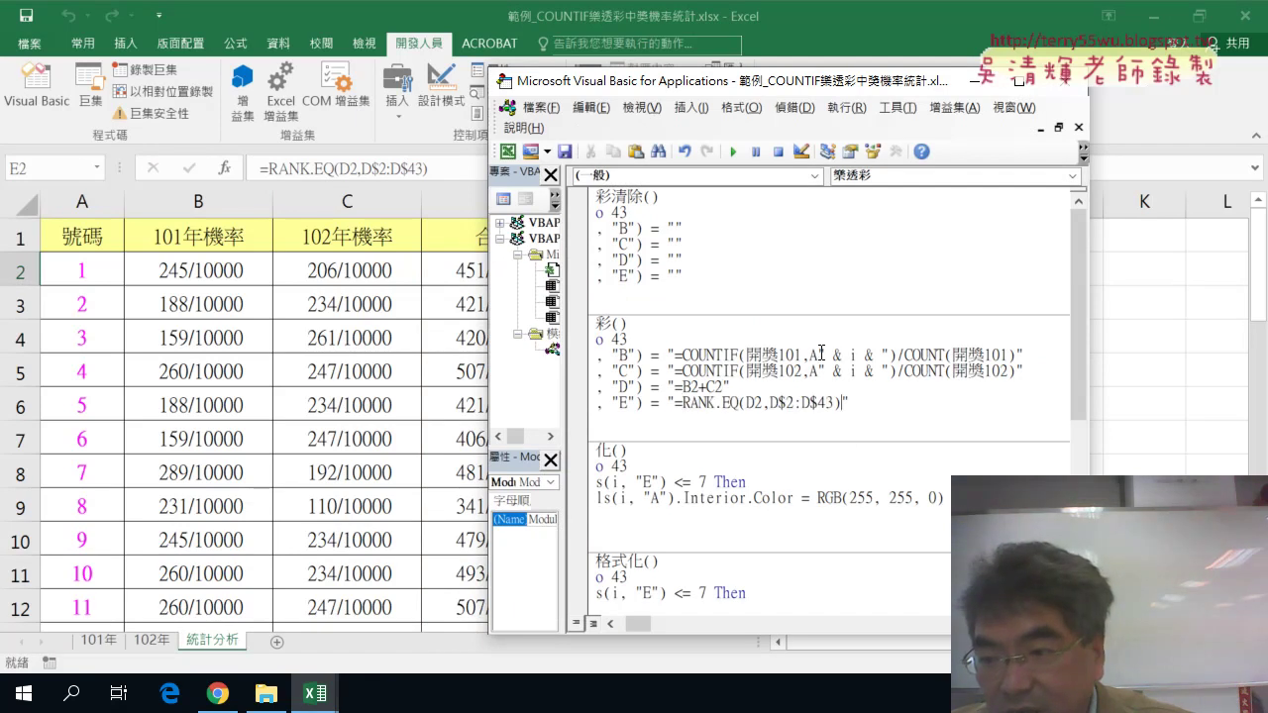
Step: Replace row 2 in the D sum and E RANK.EQ formulas with " & i & "
drag(819, 355, 876, 354)
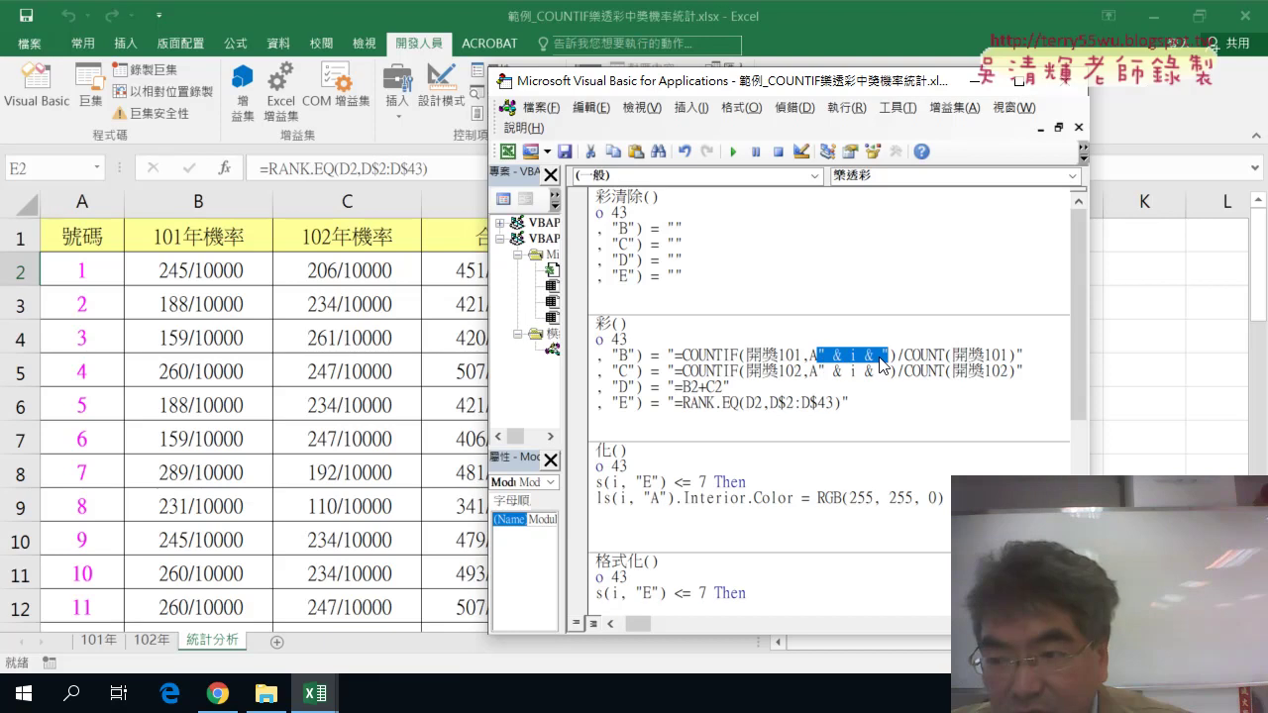
click(700, 386)
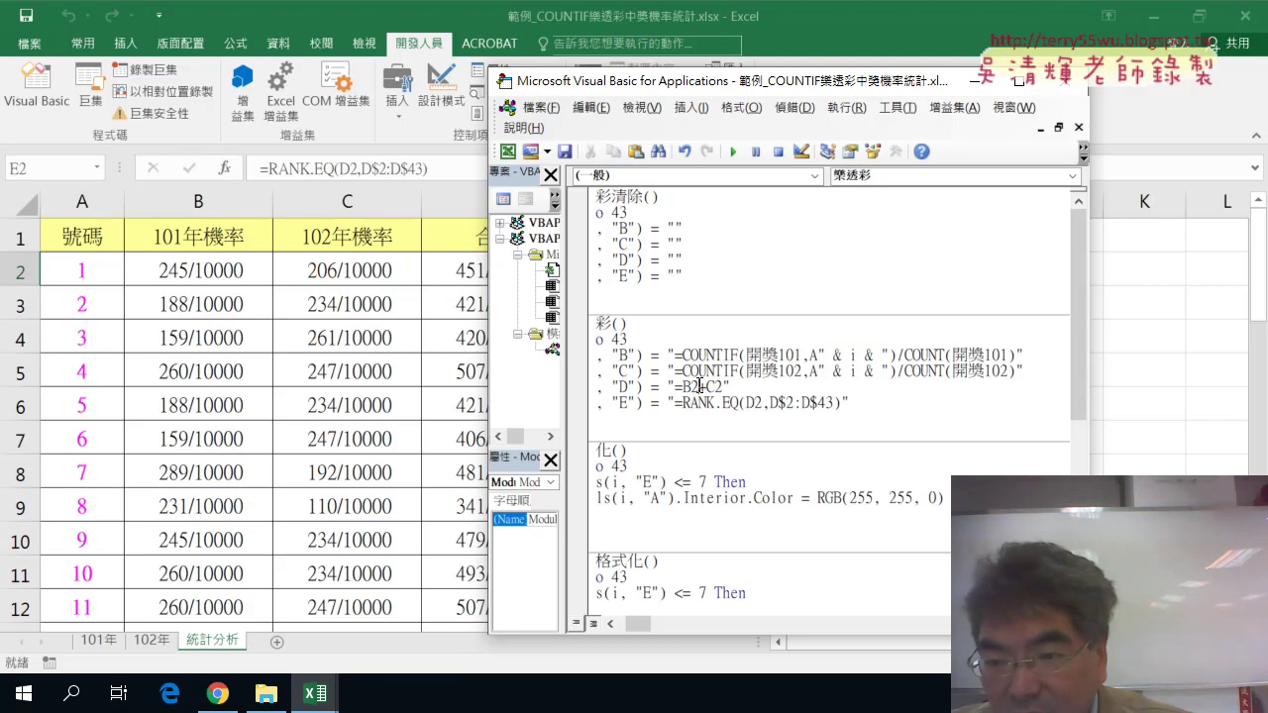
text(" & i & ")
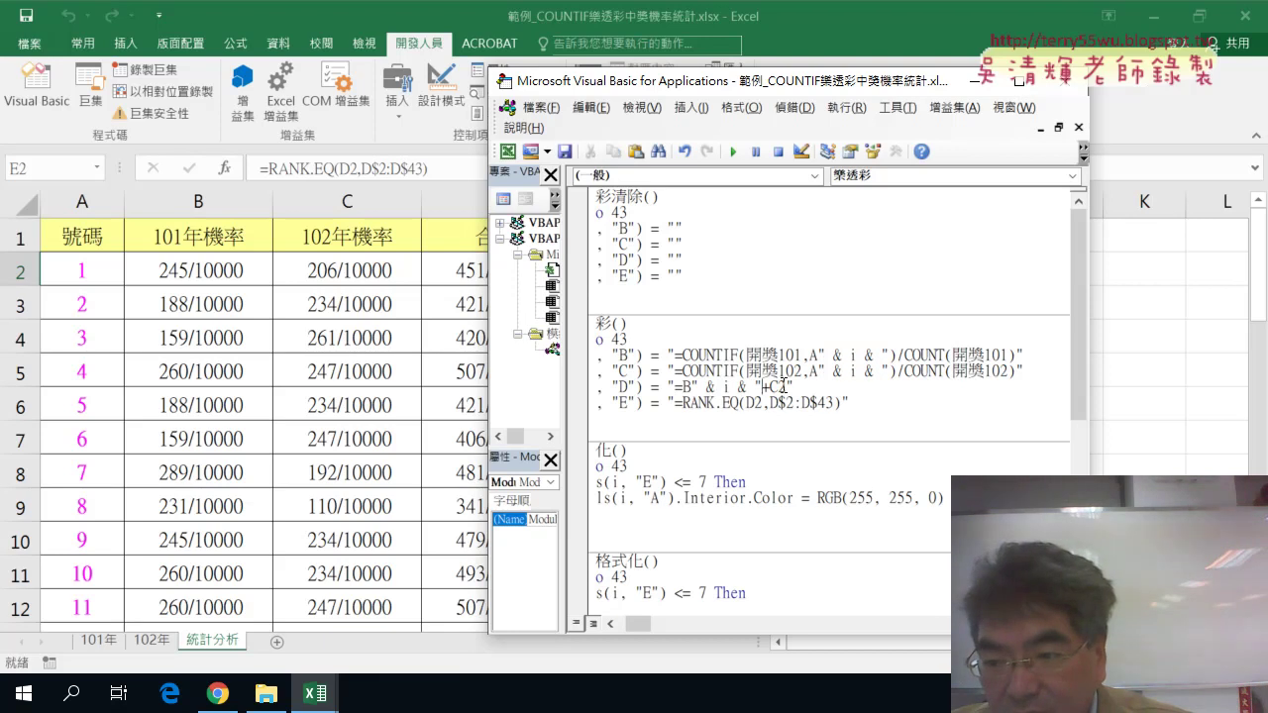
text(" & i & ")
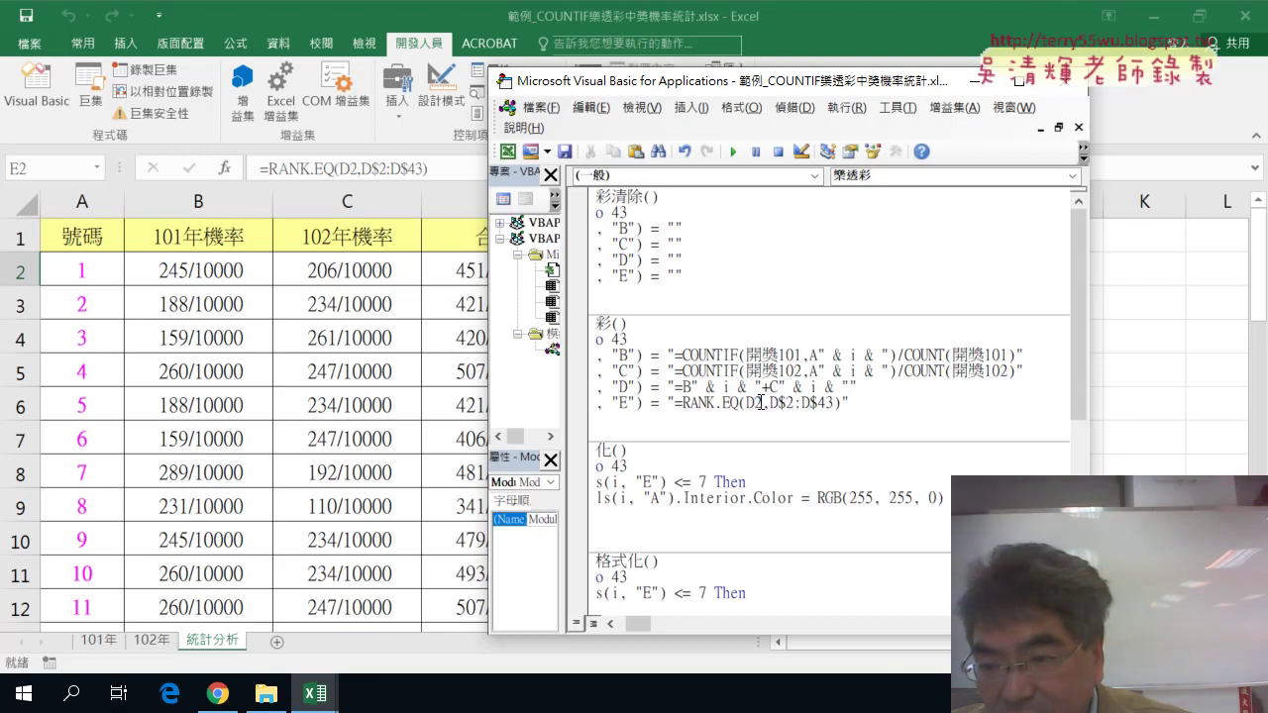
drag(759, 402, 767, 403)
text(" & i & ")
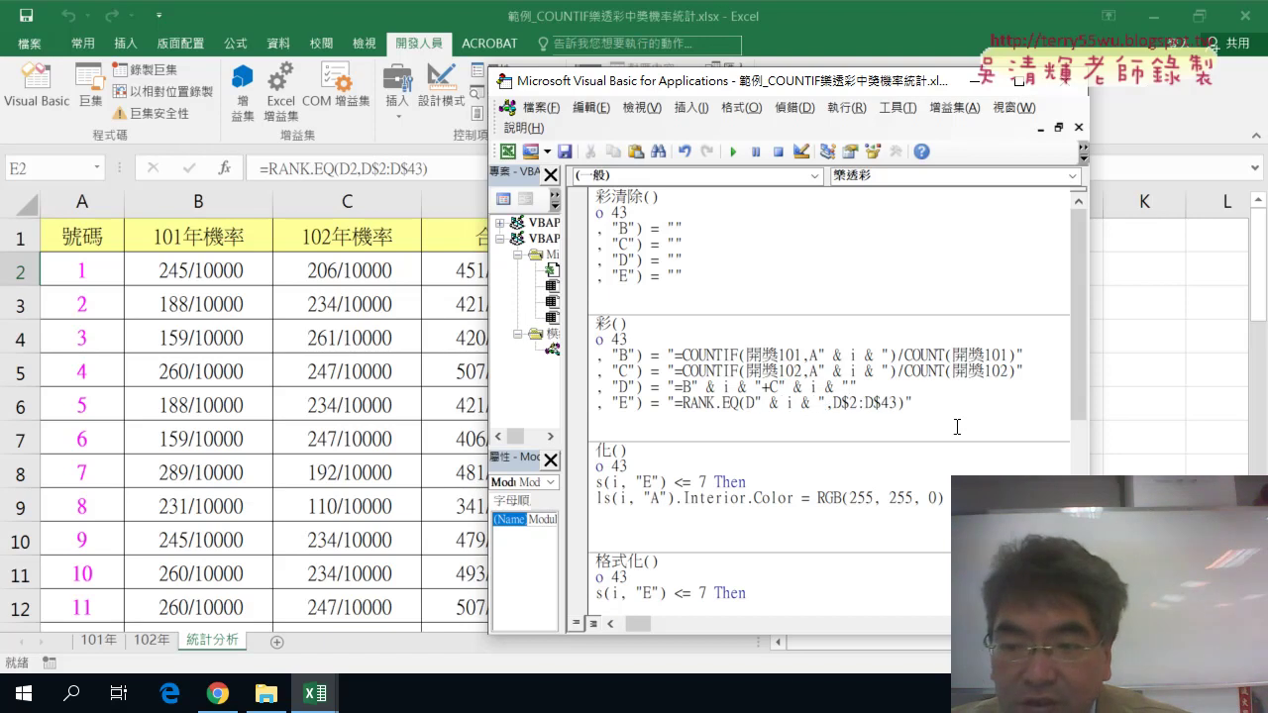
click(915, 498)
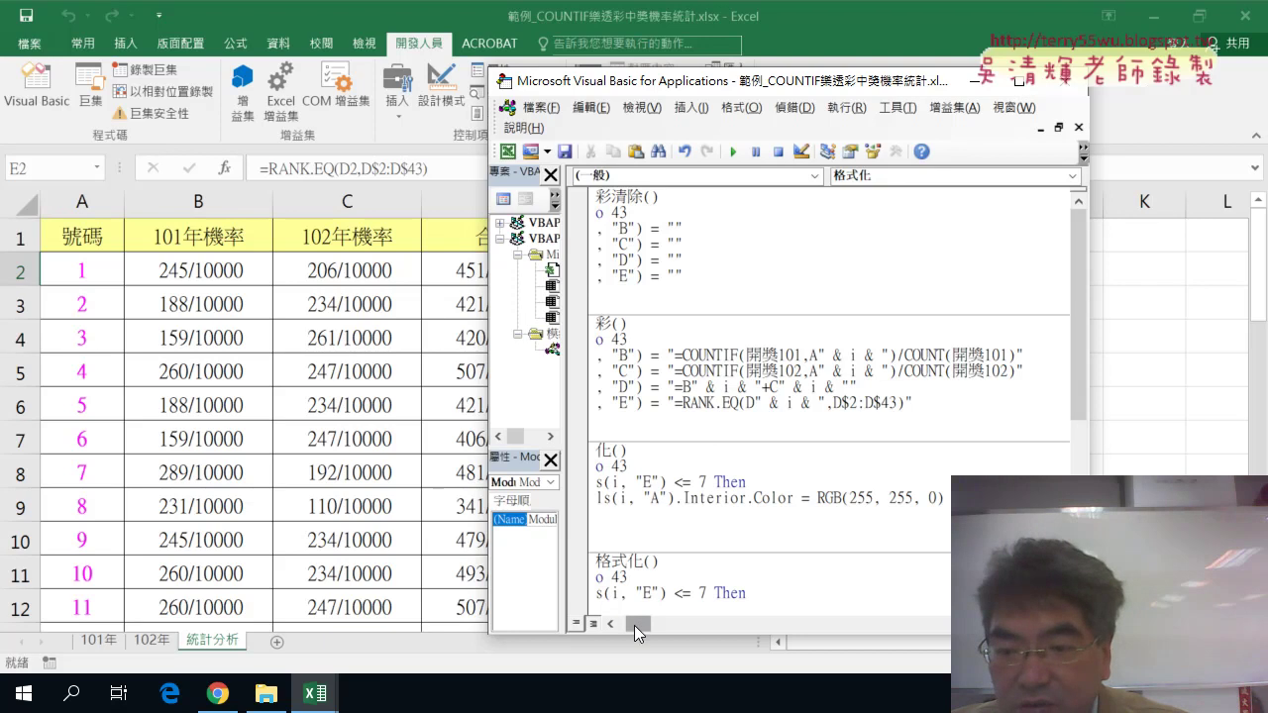
drag(638, 623, 603, 622)
click(664, 280)
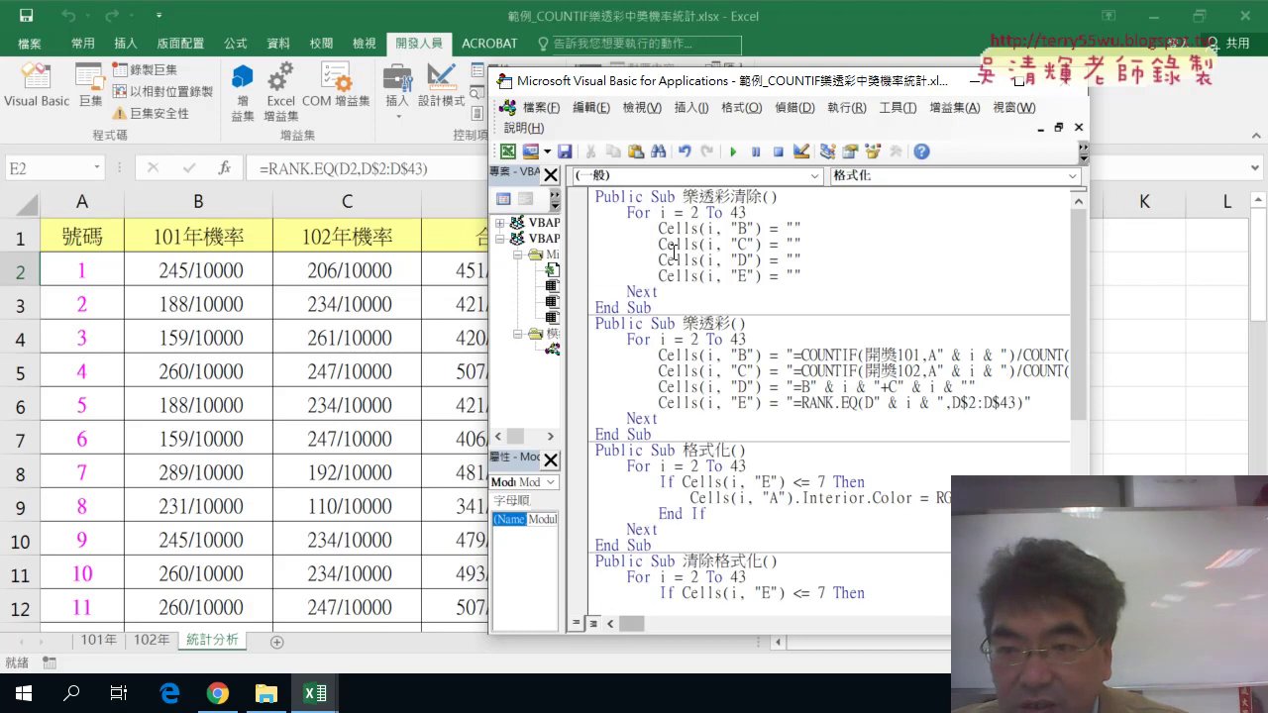
Step: Run 樂透彩清除 to empty columns B–E, then run 樂透彩 to refill them
click(734, 152)
drag(715, 90, 899, 92)
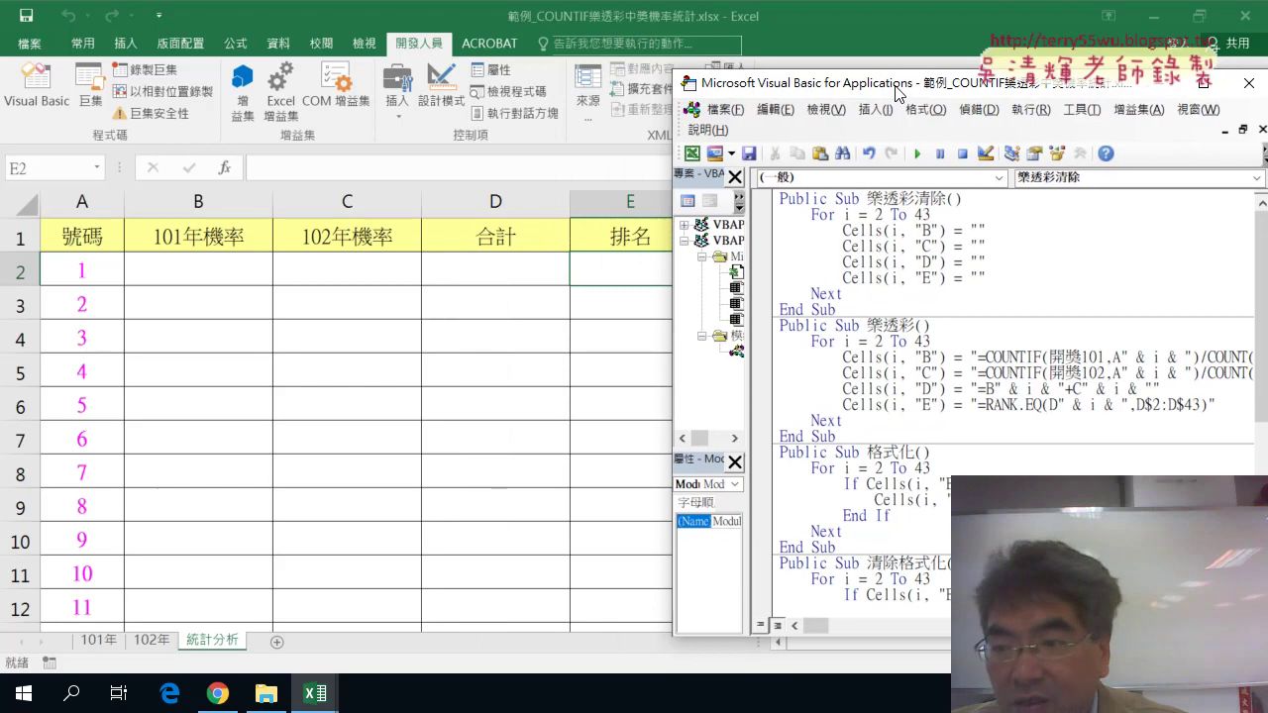
click(875, 405)
click(917, 153)
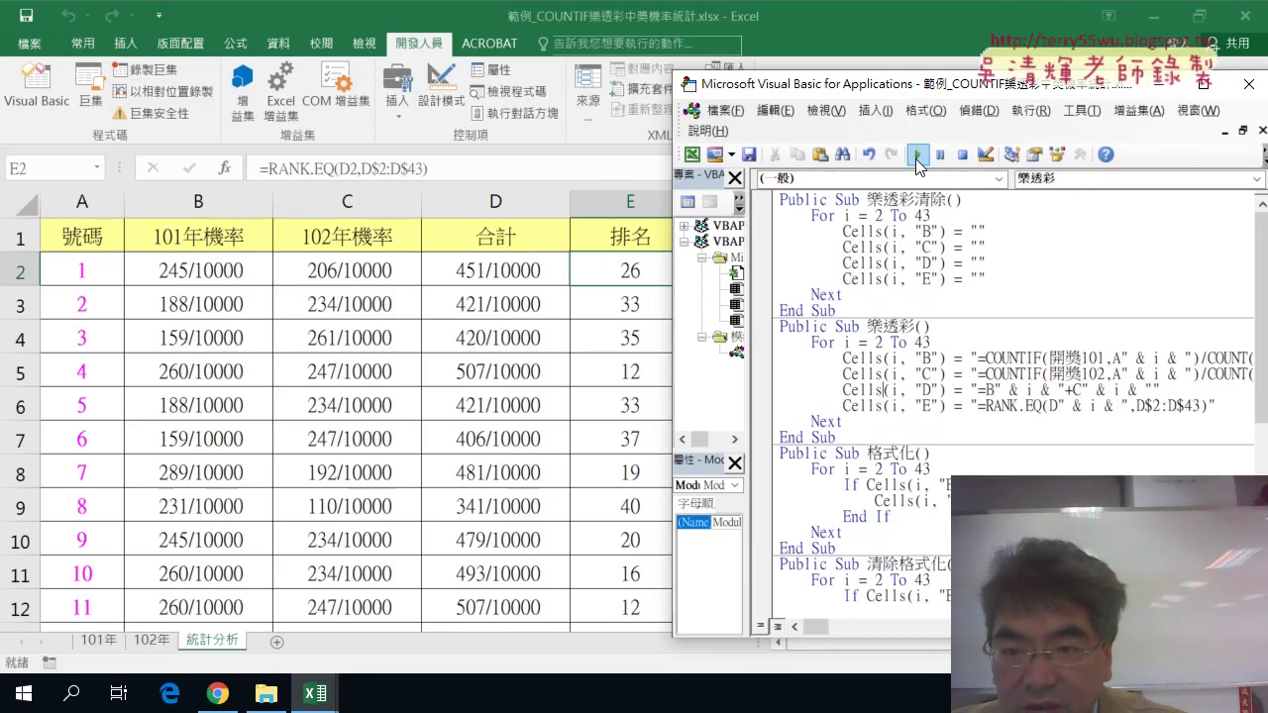
click(584, 335)
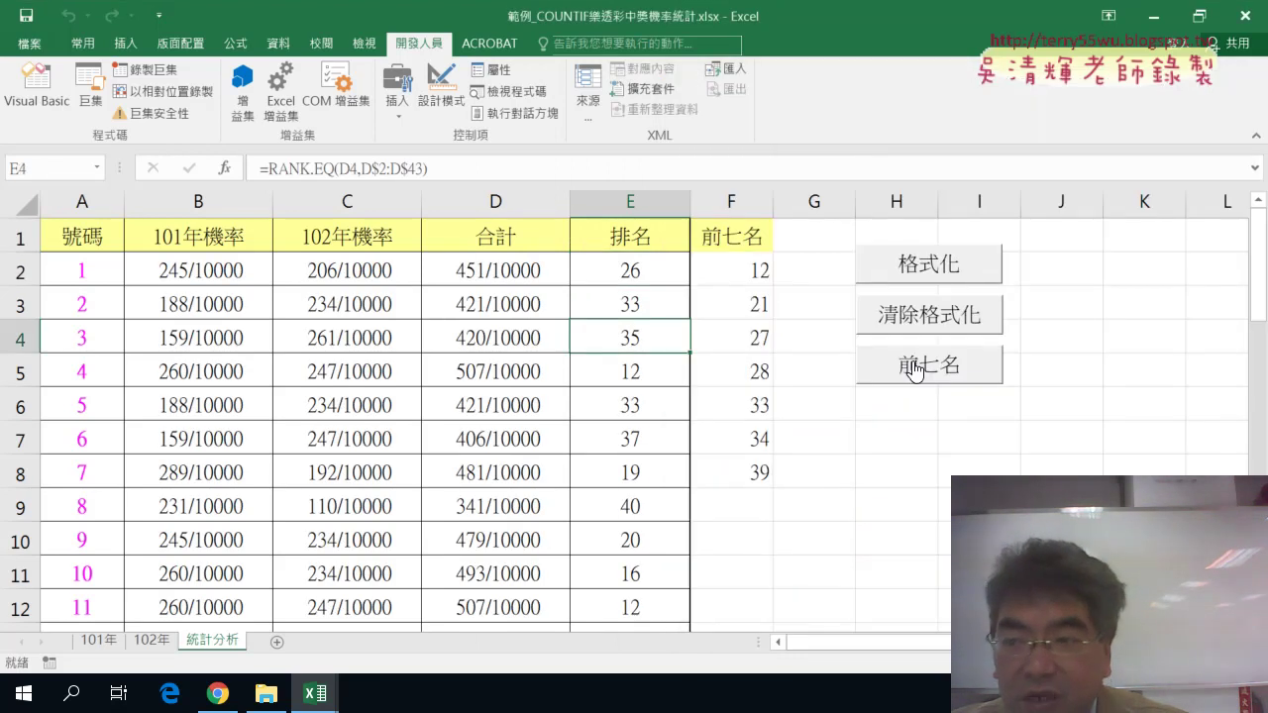
ctrl+click(933, 262)
Step: Paste a copy of the 格式化 button under 前七名 and delete the extra copy
right_click(933, 261)
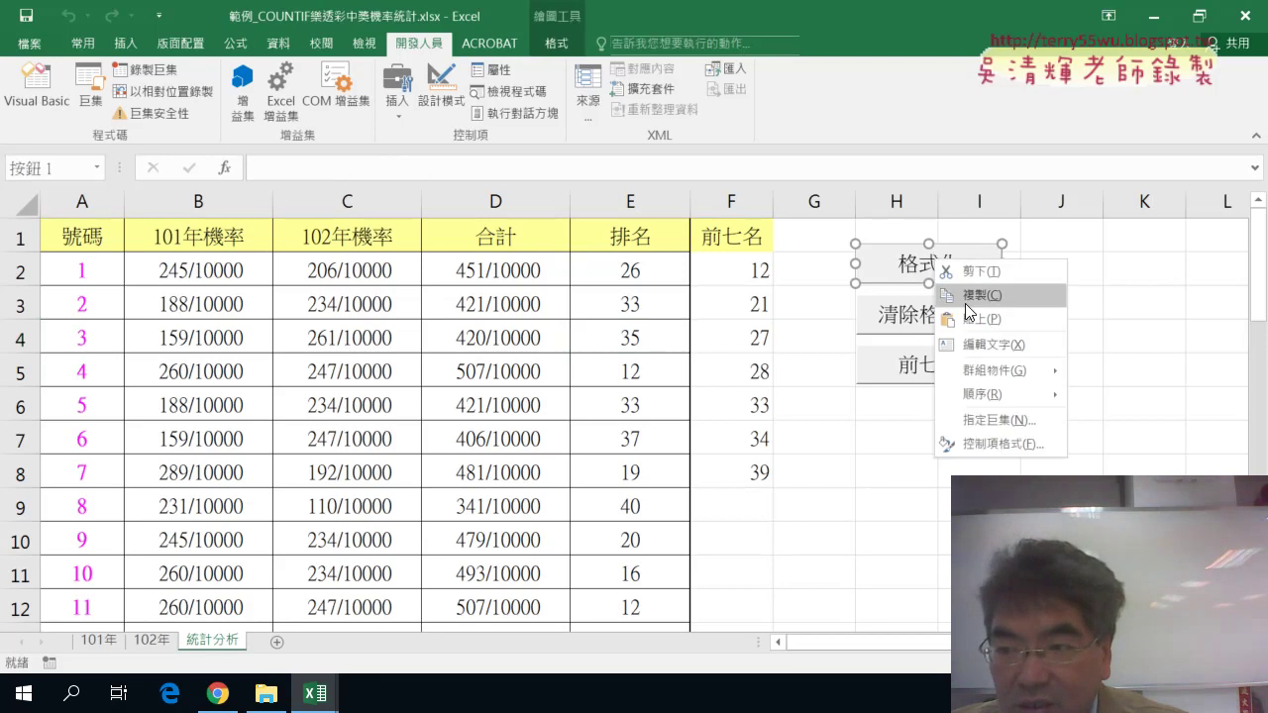
click(975, 292)
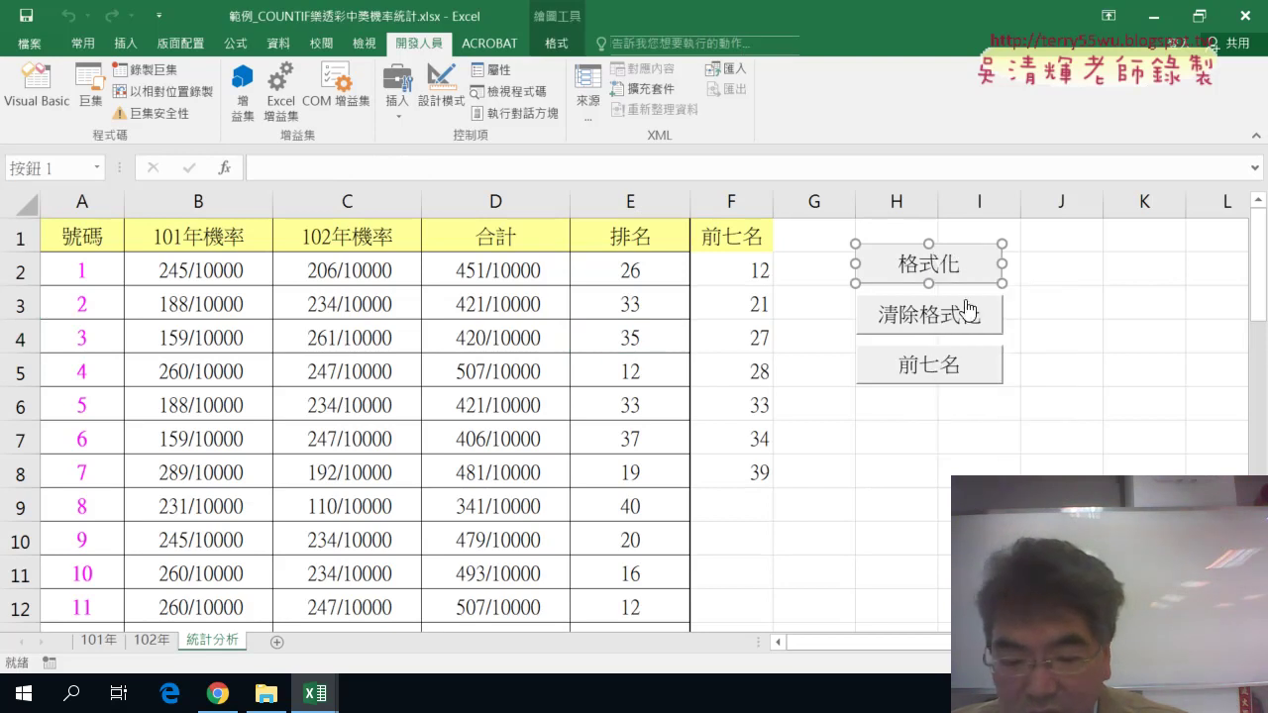
click(852, 409)
key(ctrl+v)
click(872, 470)
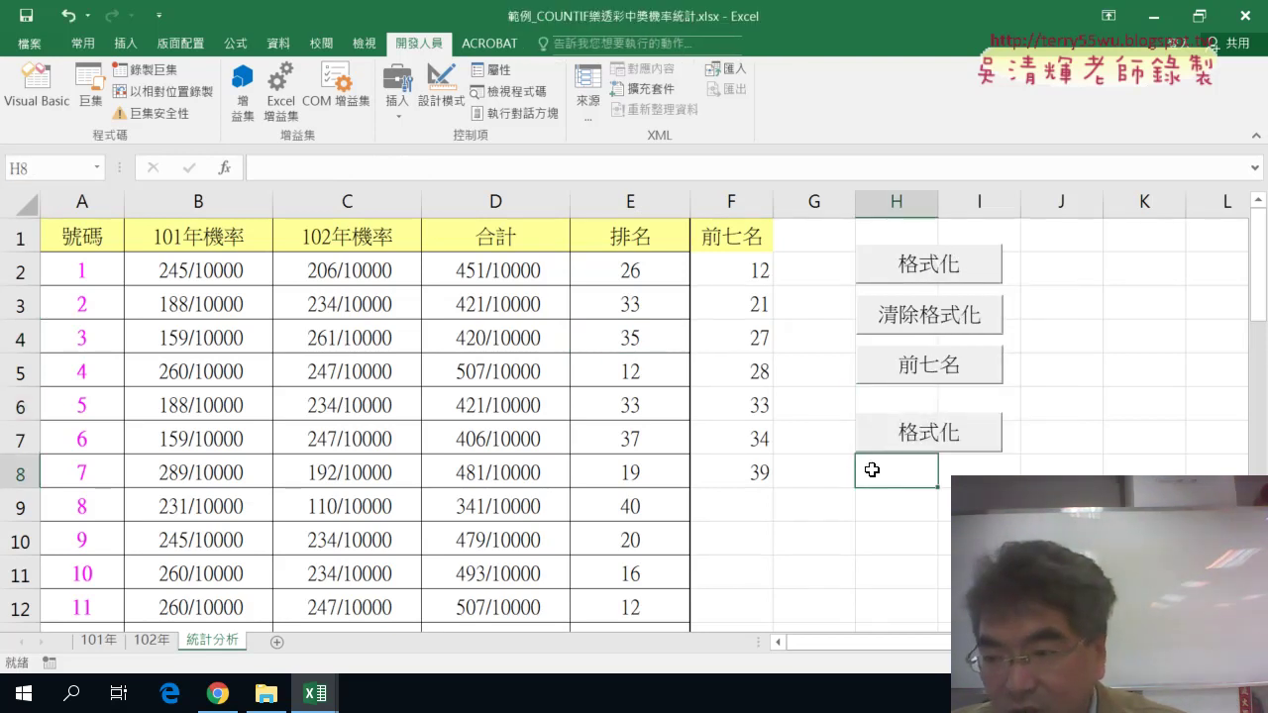
key(ctrl+v)
right_click(904, 436)
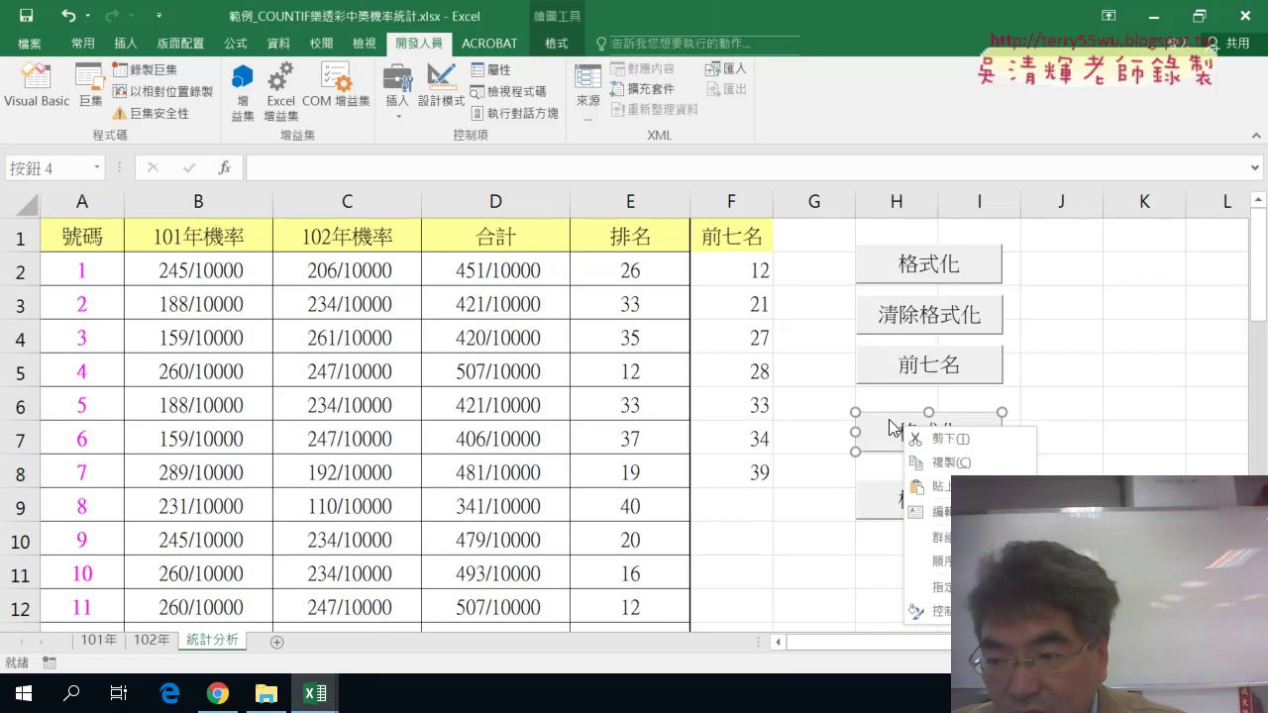
key(Escape)
drag(894, 425, 895, 405)
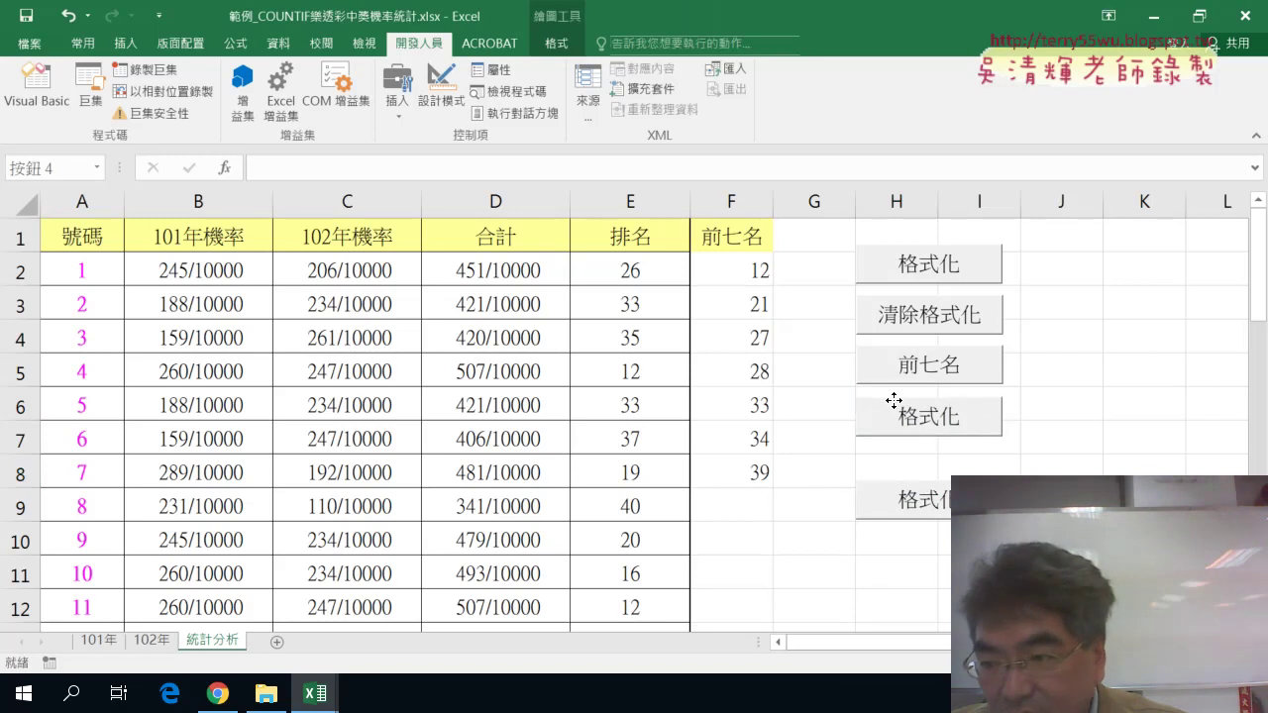
right_click(896, 500)
key(Escape)
drag(892, 487, 892, 452)
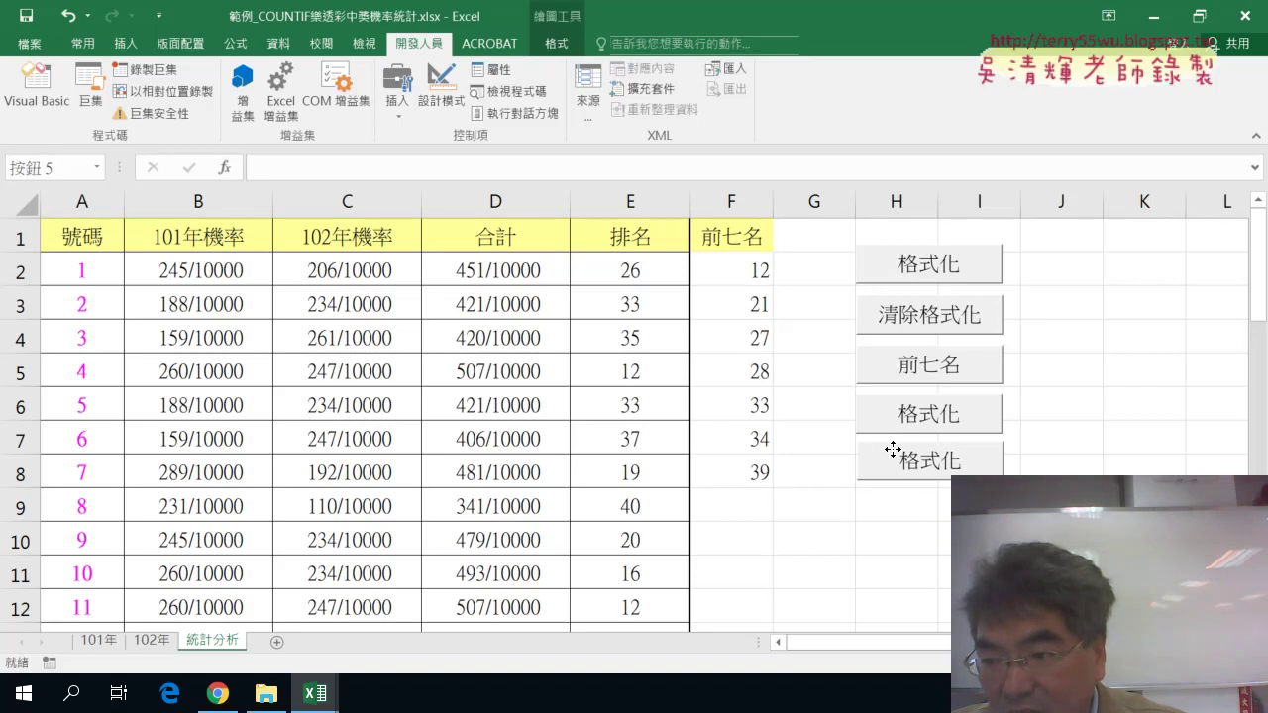
ctrl+click(921, 458)
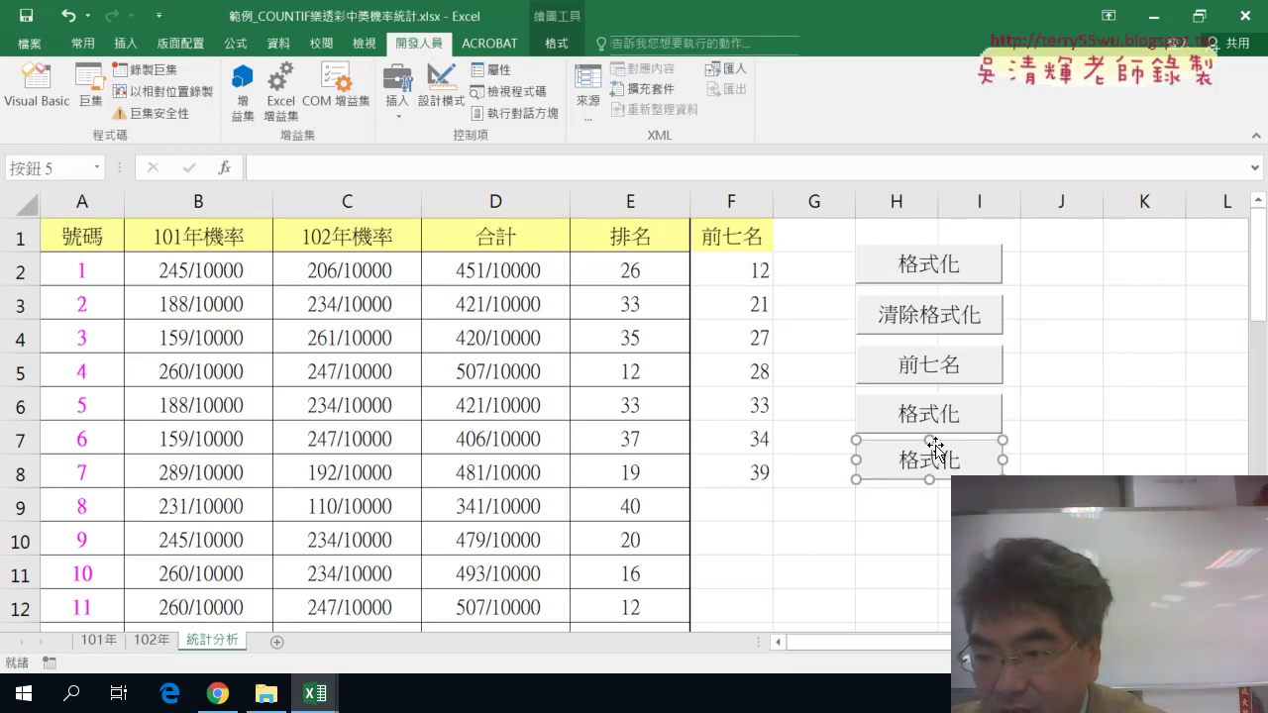
key(Delete)
Step: Paste a copy of the 清除格式化 button and line it up below 格式化
right_click(935, 317)
key(Escape)
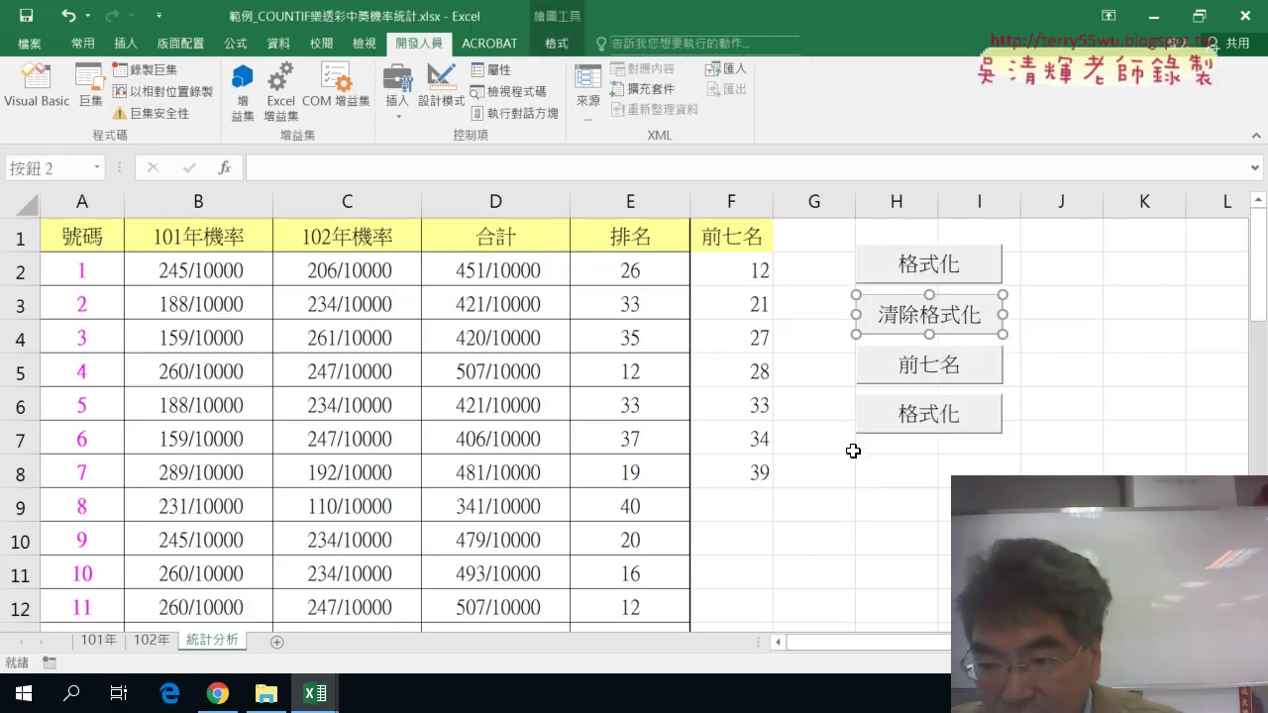
click(853, 450)
key(ctrl+v)
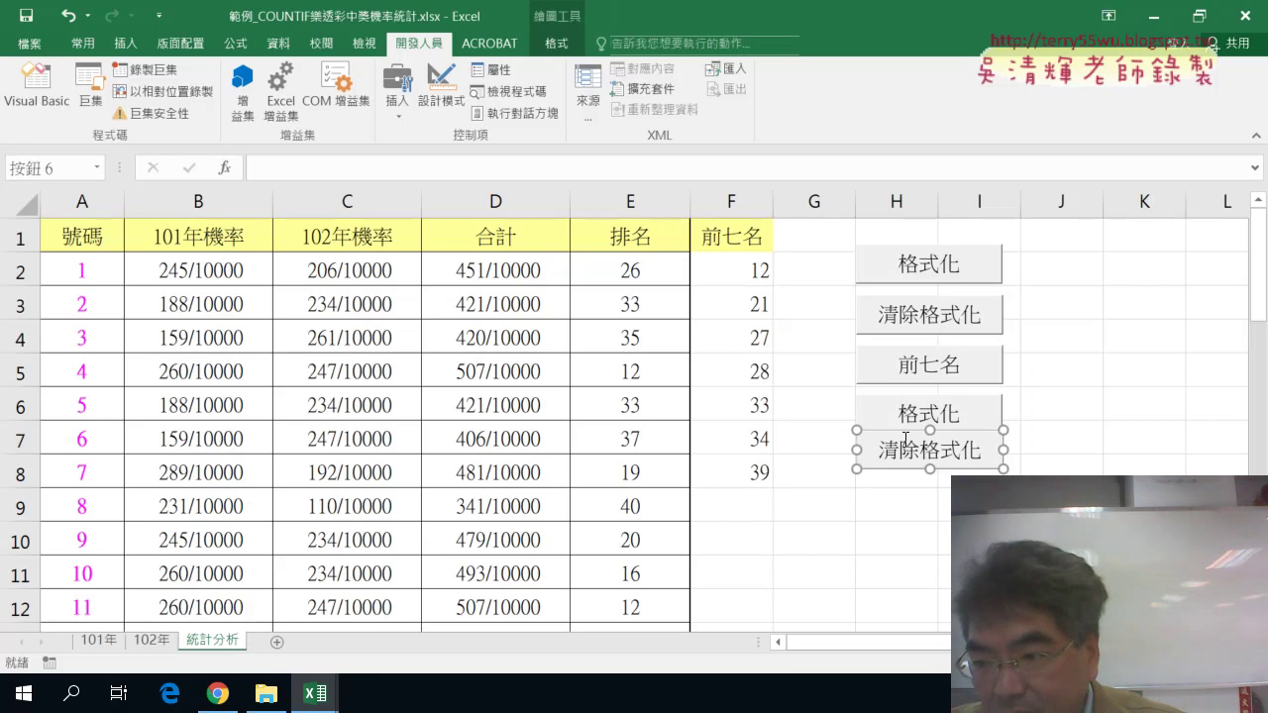
drag(904, 433, 904, 442)
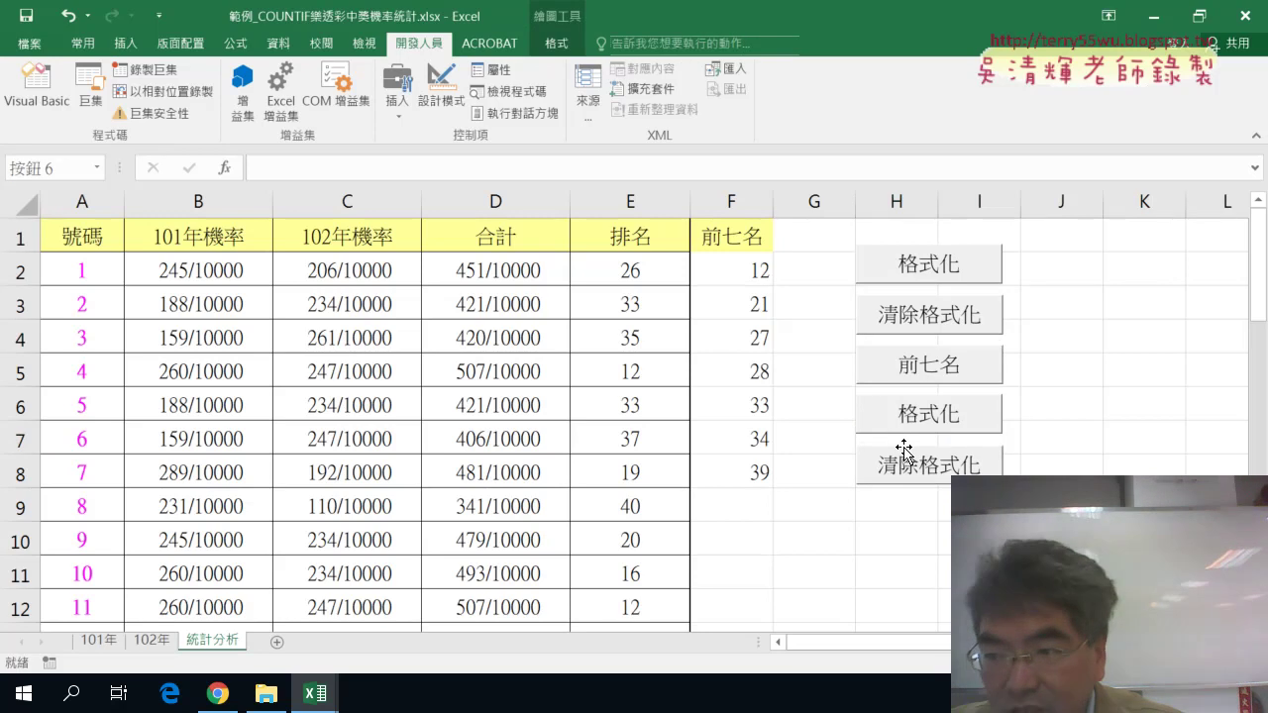
Step: Choose the 樂透彩 macro in Assign Macro for the top button
right_click(934, 252)
click(1076, 326)
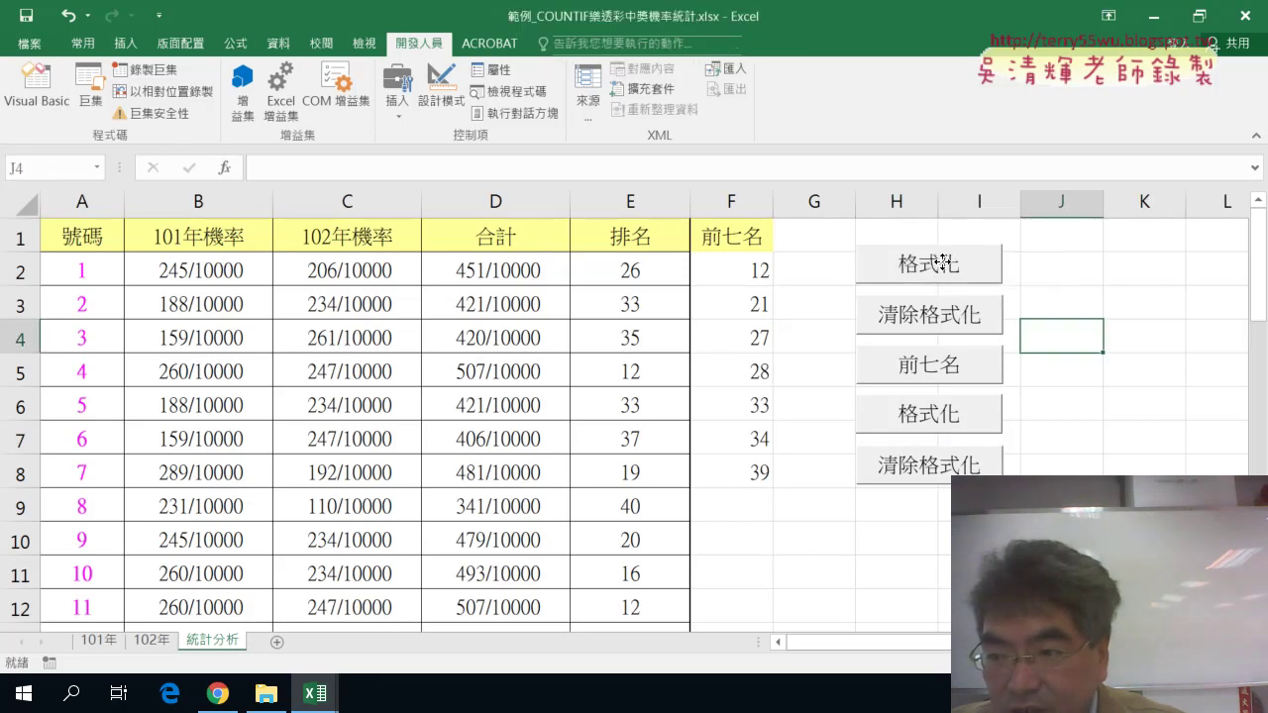
right_click(881, 255)
click(981, 426)
click(824, 336)
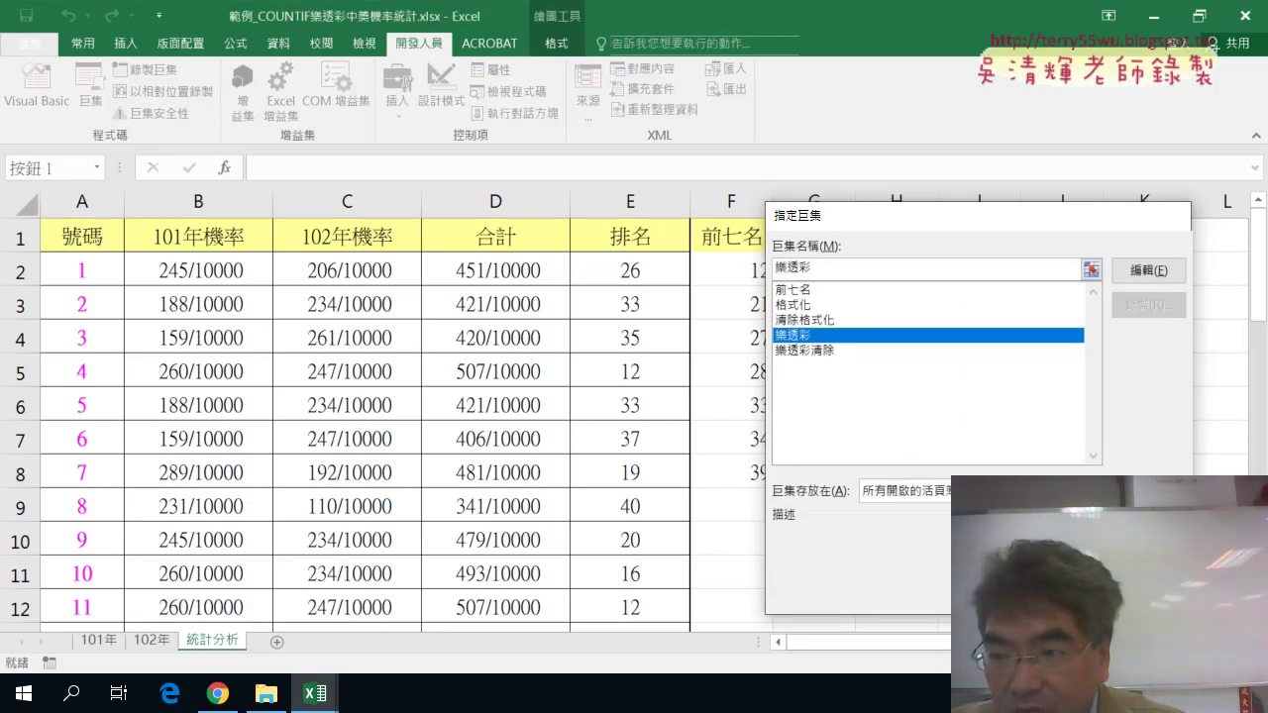
Step: Confirm the 樂透彩 assignment and relabel the top button 樂透彩
key(Return)
key(BackSpace)
key(BackSpace)
key(BackSpace)
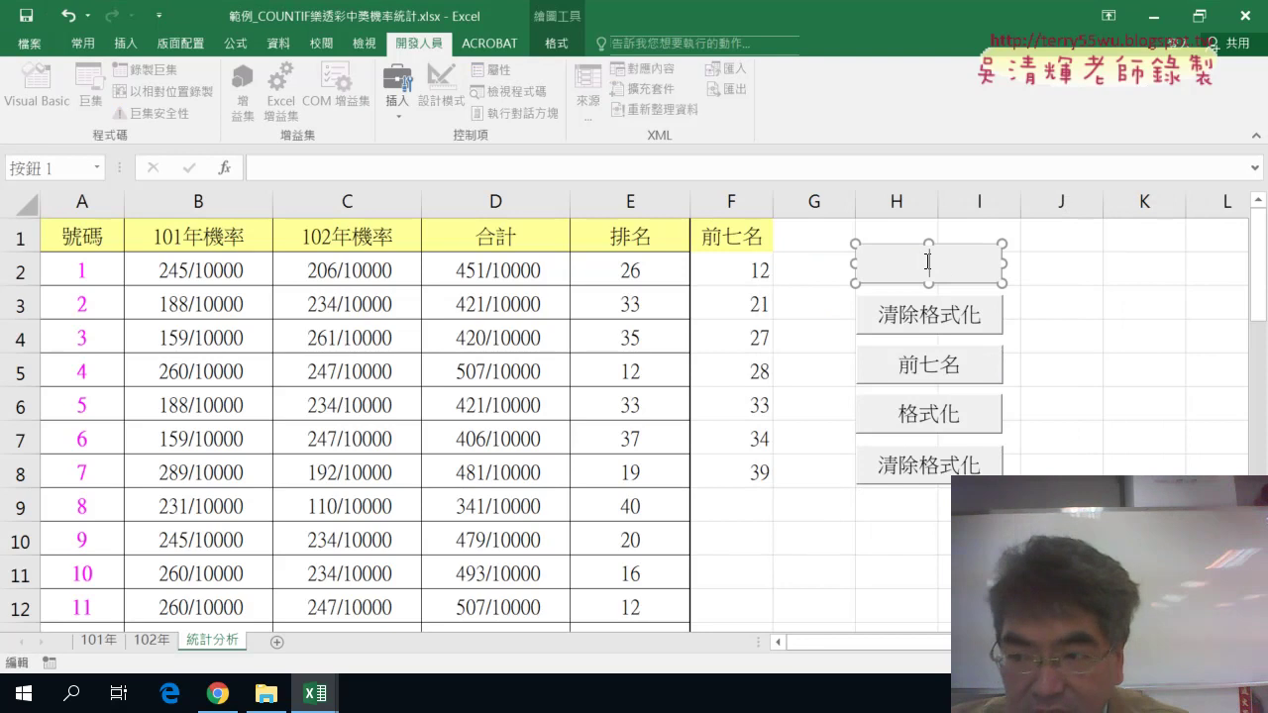
text(樂透彩)
Step: Link the second button to 樂透彩清除 and relabel it 樂透彩清除
right_click(998, 309)
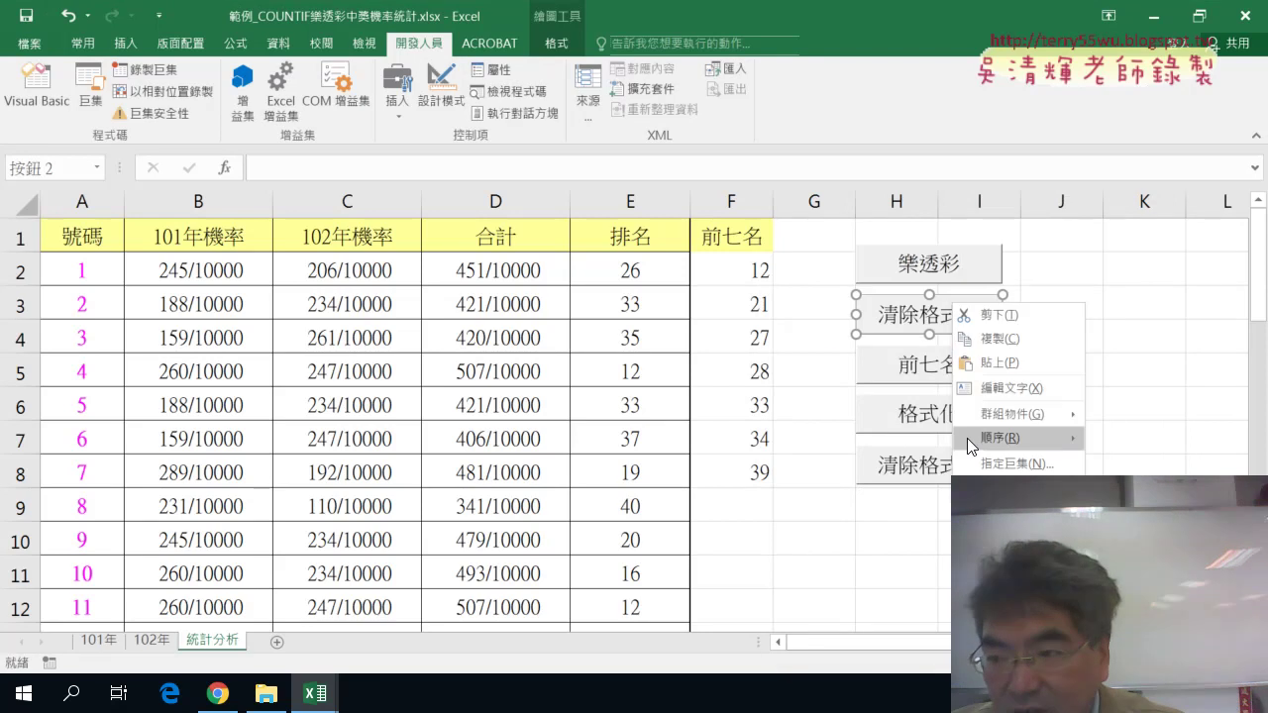
click(965, 438)
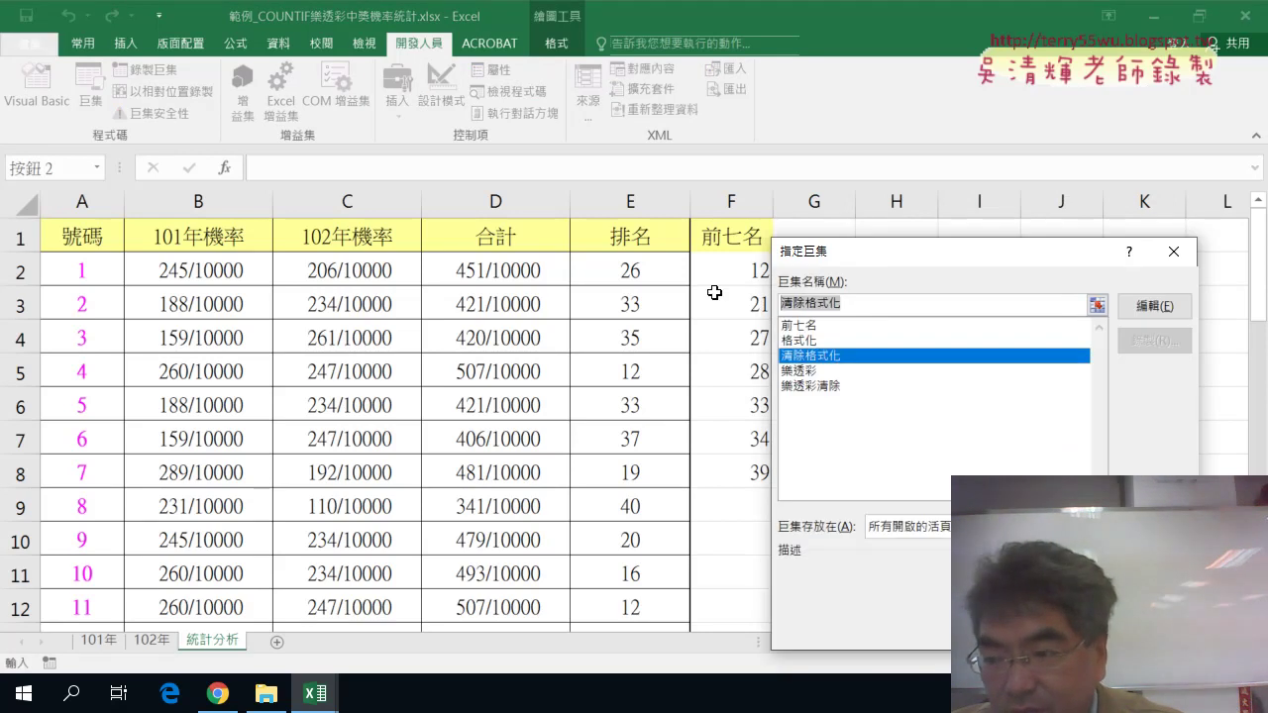
key(Return)
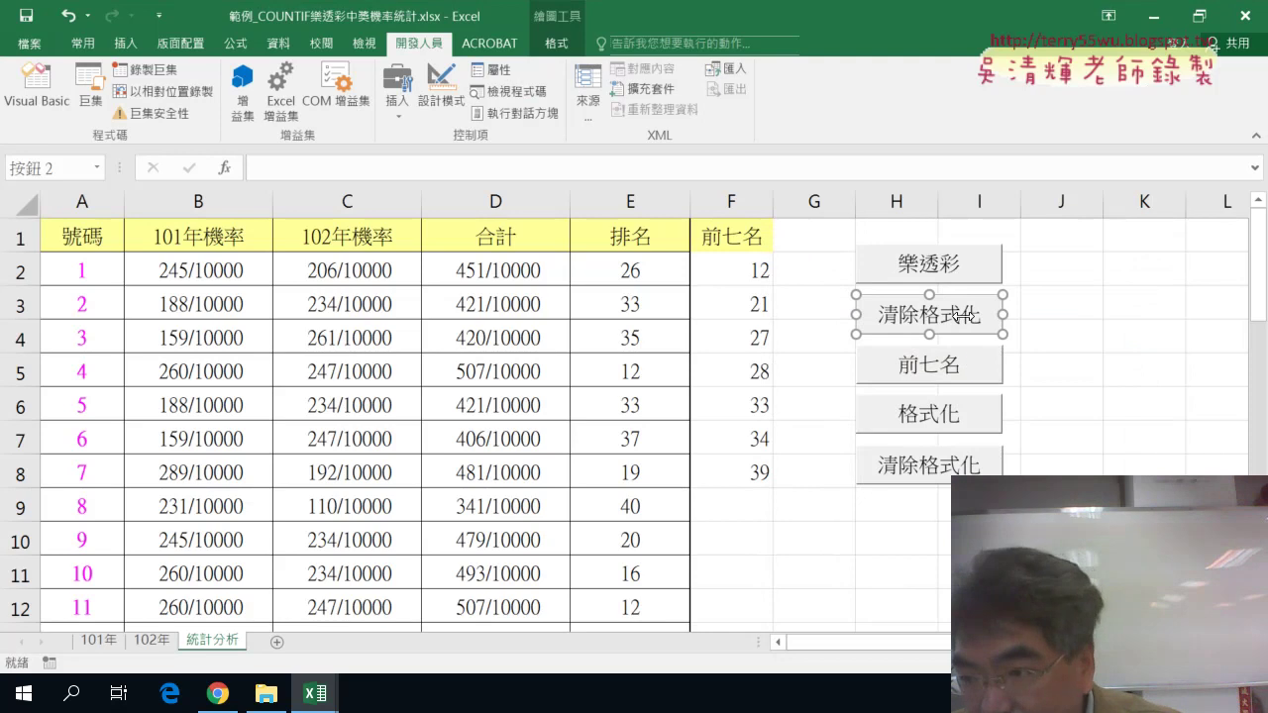
right_click(953, 315)
click(965, 443)
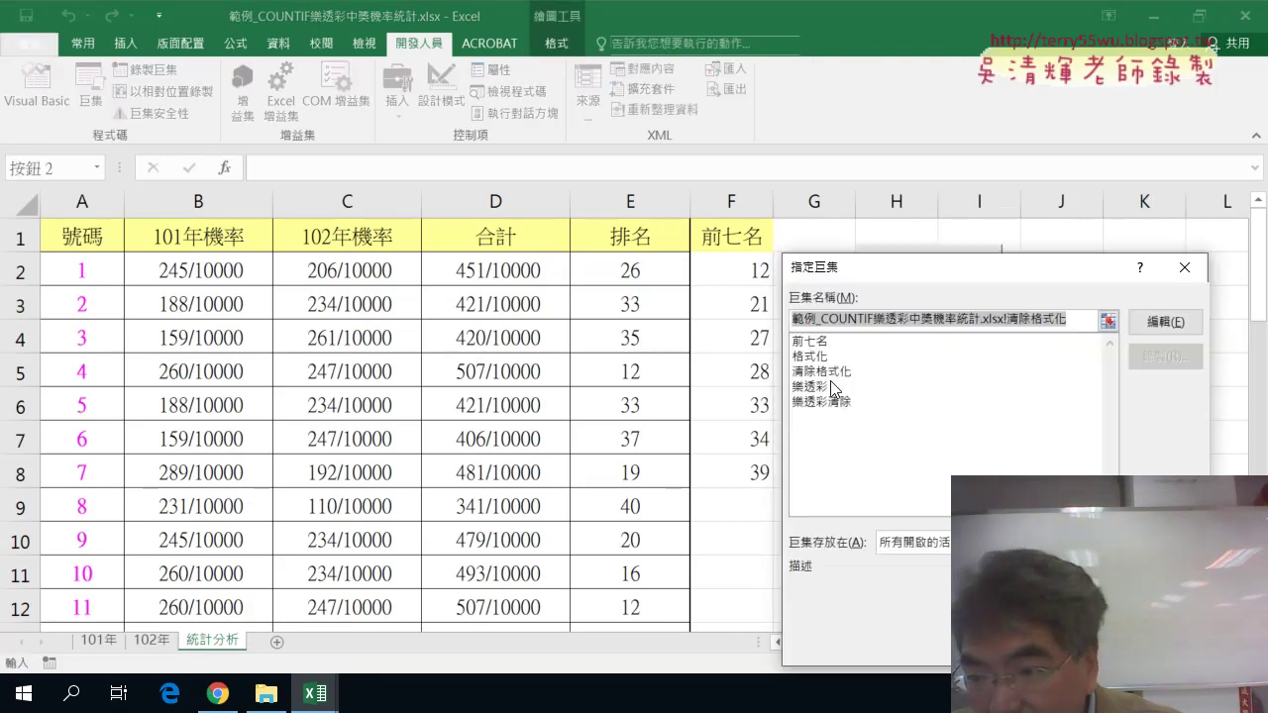
click(822, 401)
key(Return)
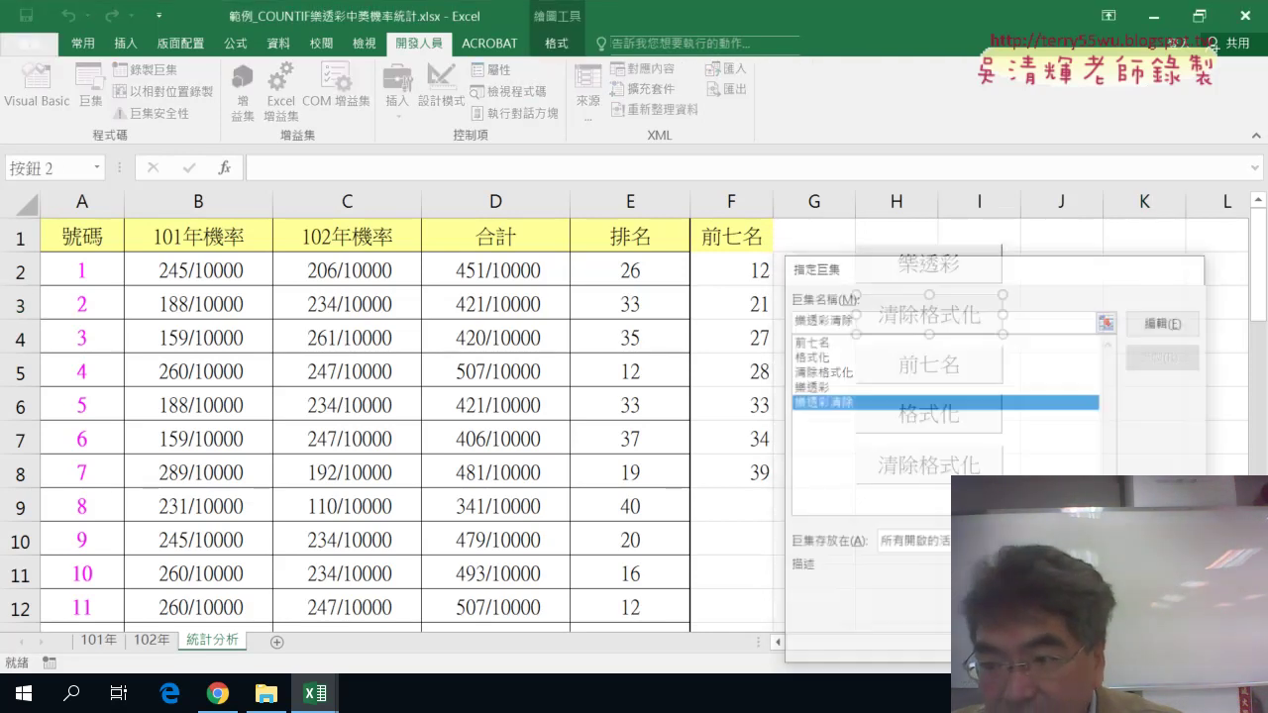
key(Delete)
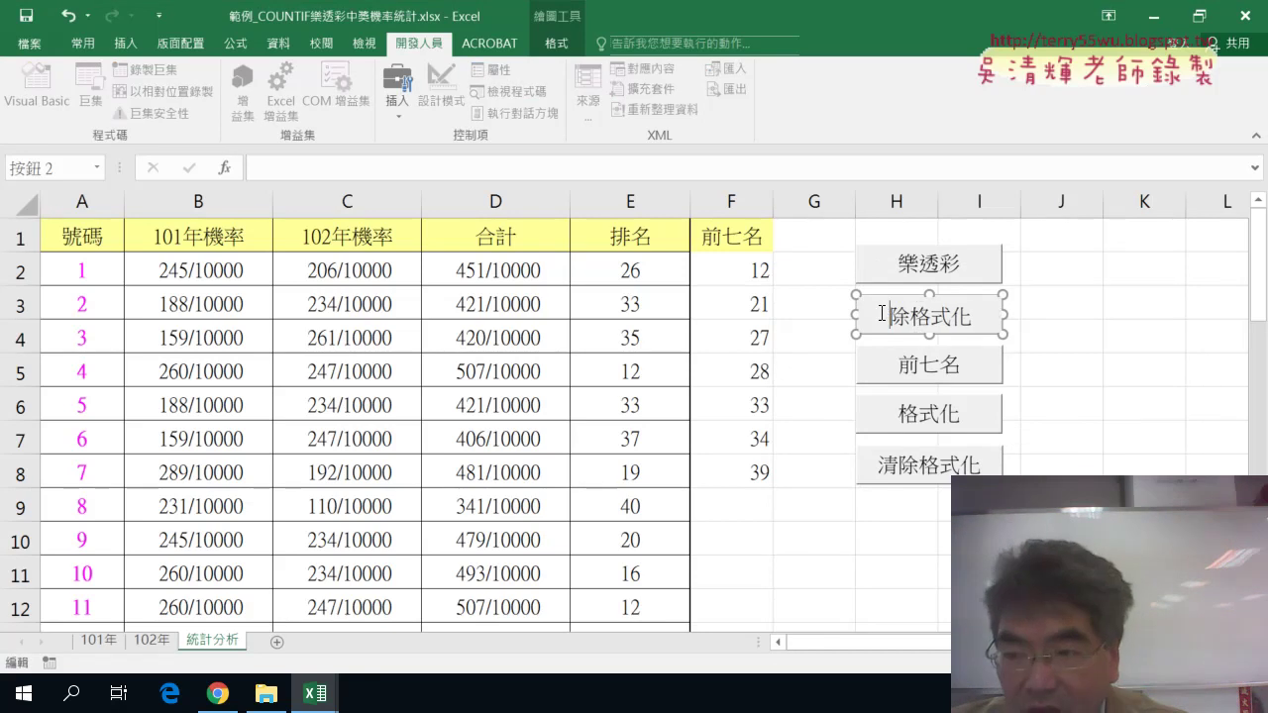
key(Delete)
key(Delete)
key(Delete)
text(樂透彩清除)
click(1107, 401)
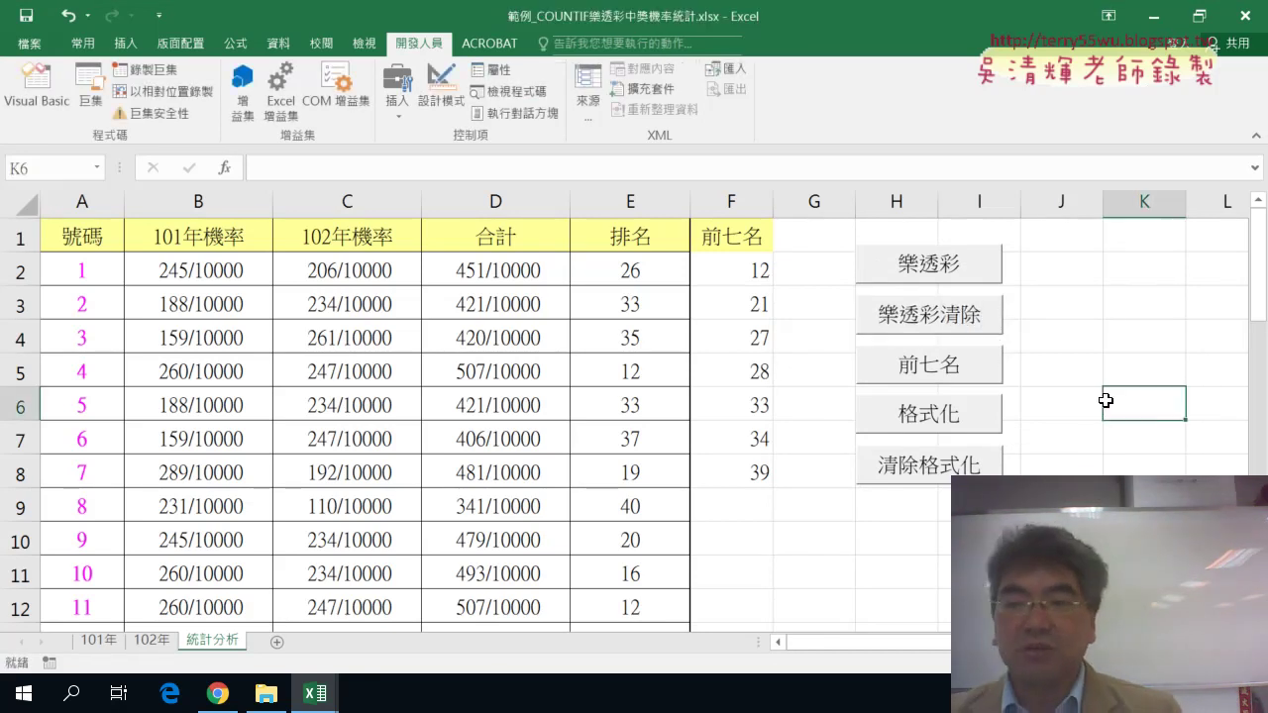
click(934, 315)
click(921, 259)
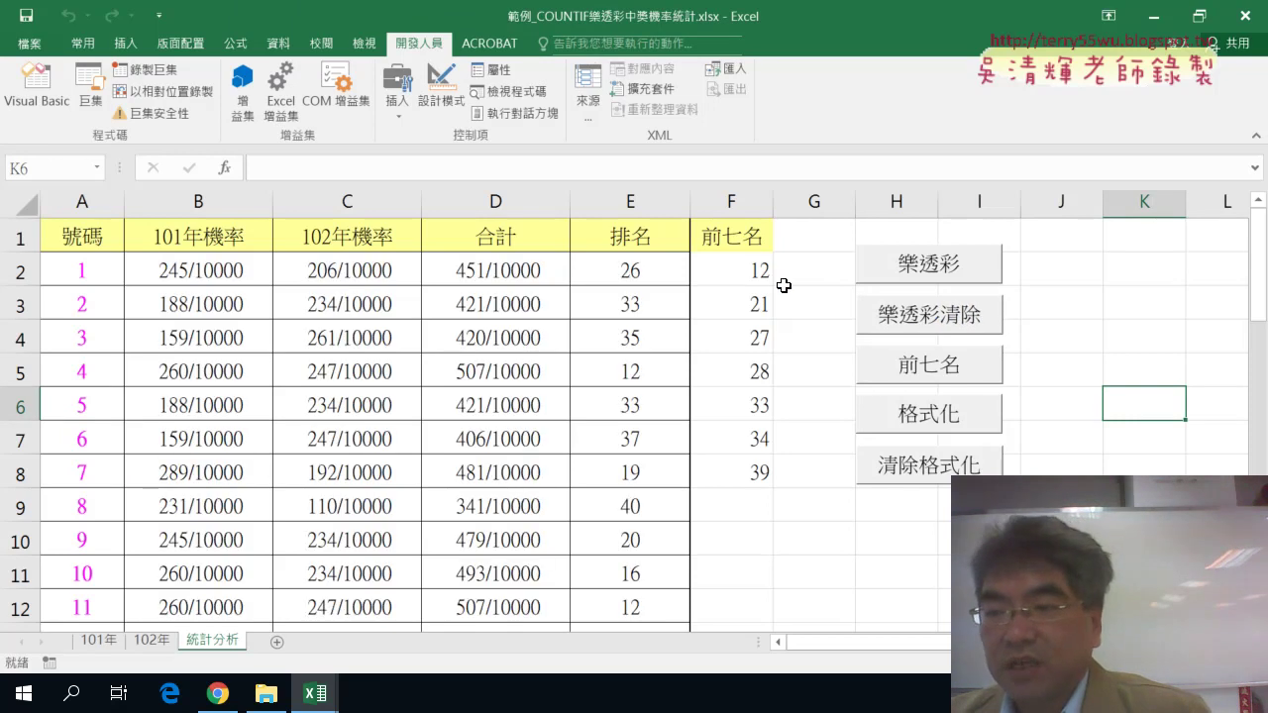
drag(750, 270, 734, 463)
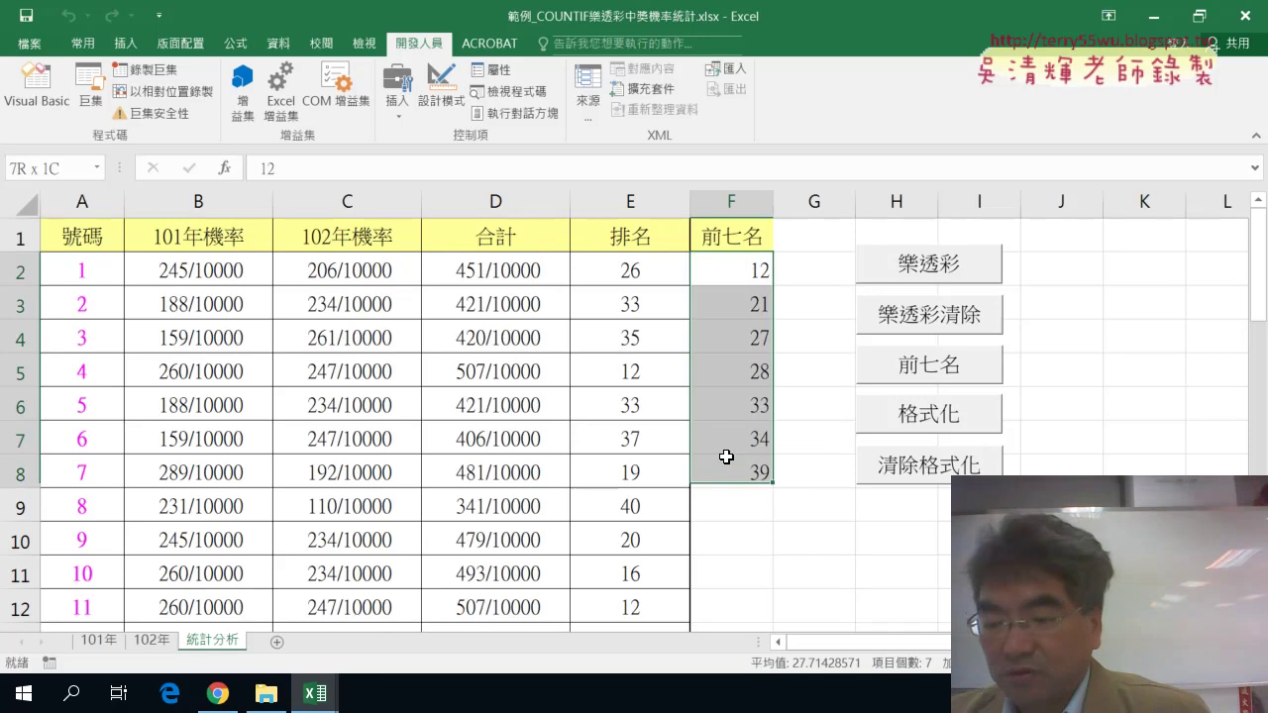
key(Delete)
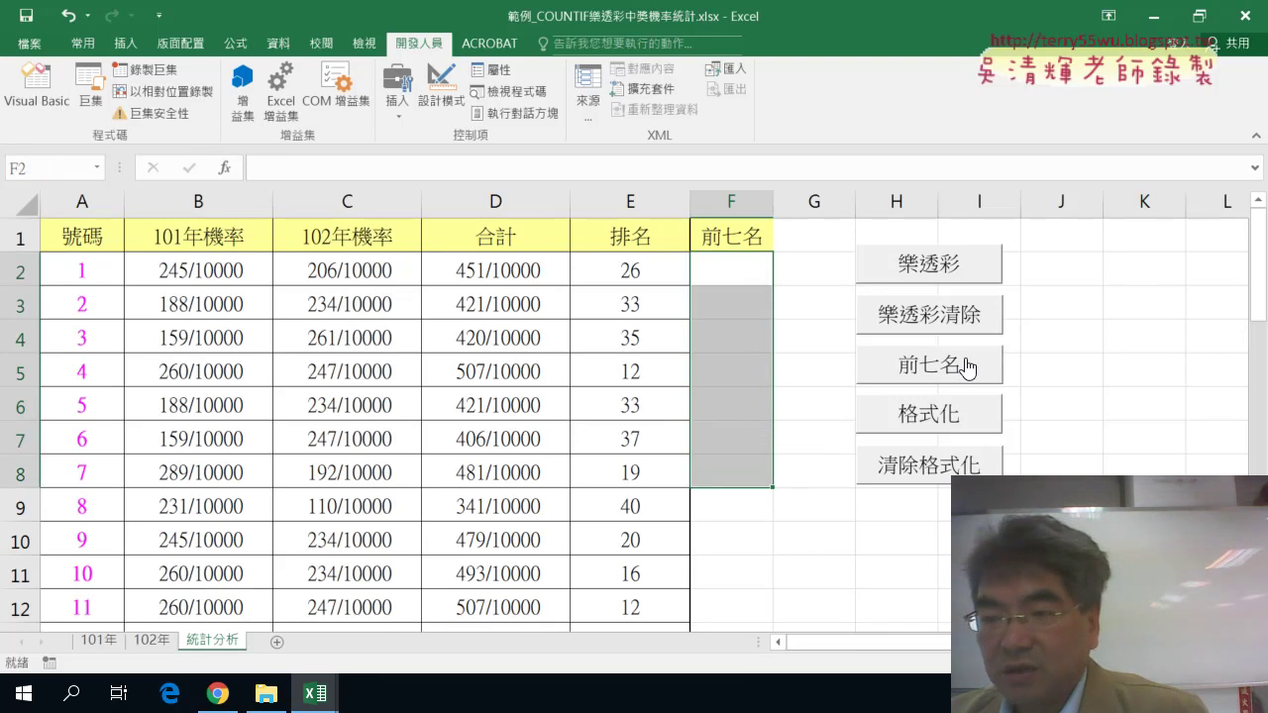
click(967, 368)
click(946, 416)
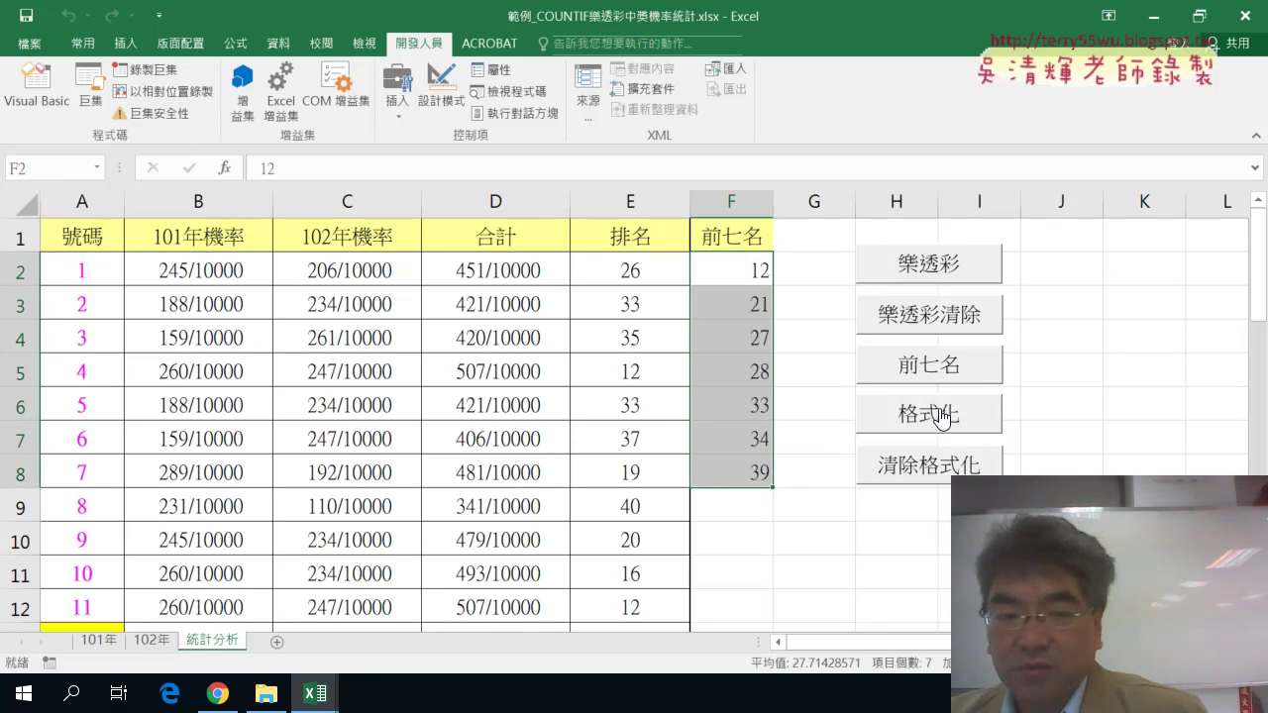
scroll(539, 450, down, 5)
scroll(524, 442, up, 3)
scroll(524, 442, up, 2)
click(890, 477)
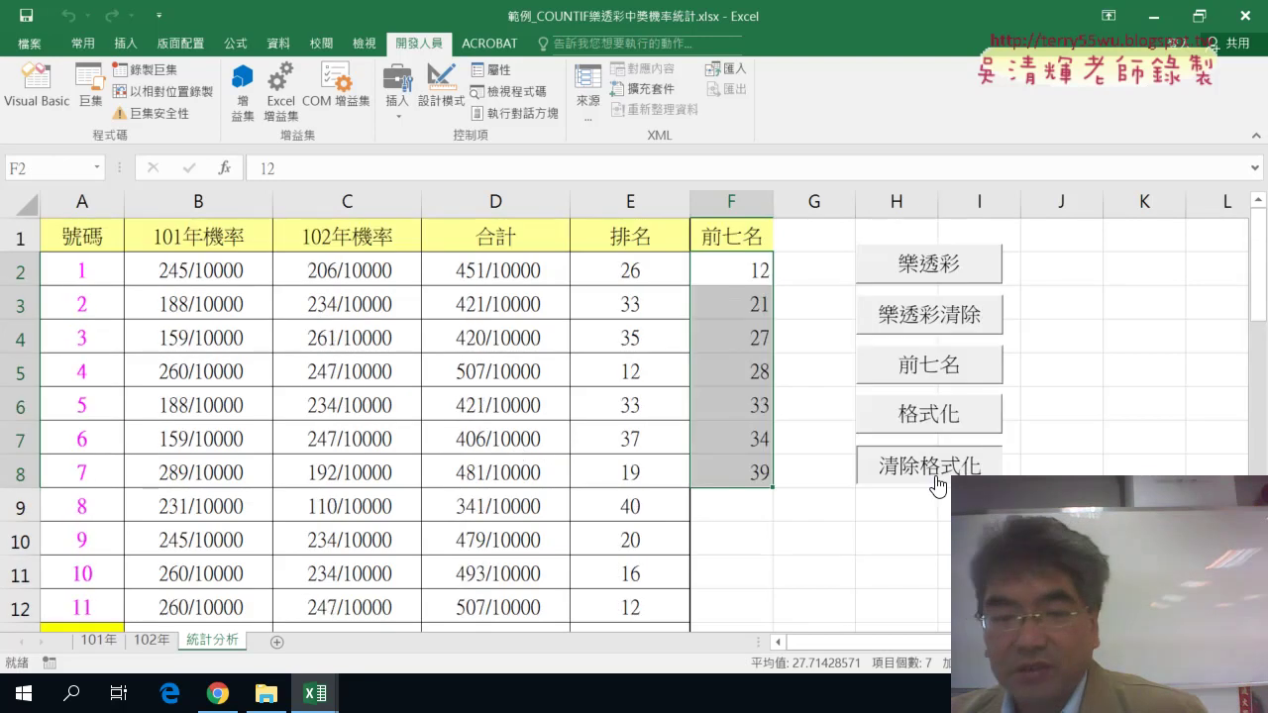
scroll(517, 441, down, 4)
scroll(517, 446, down, 3)
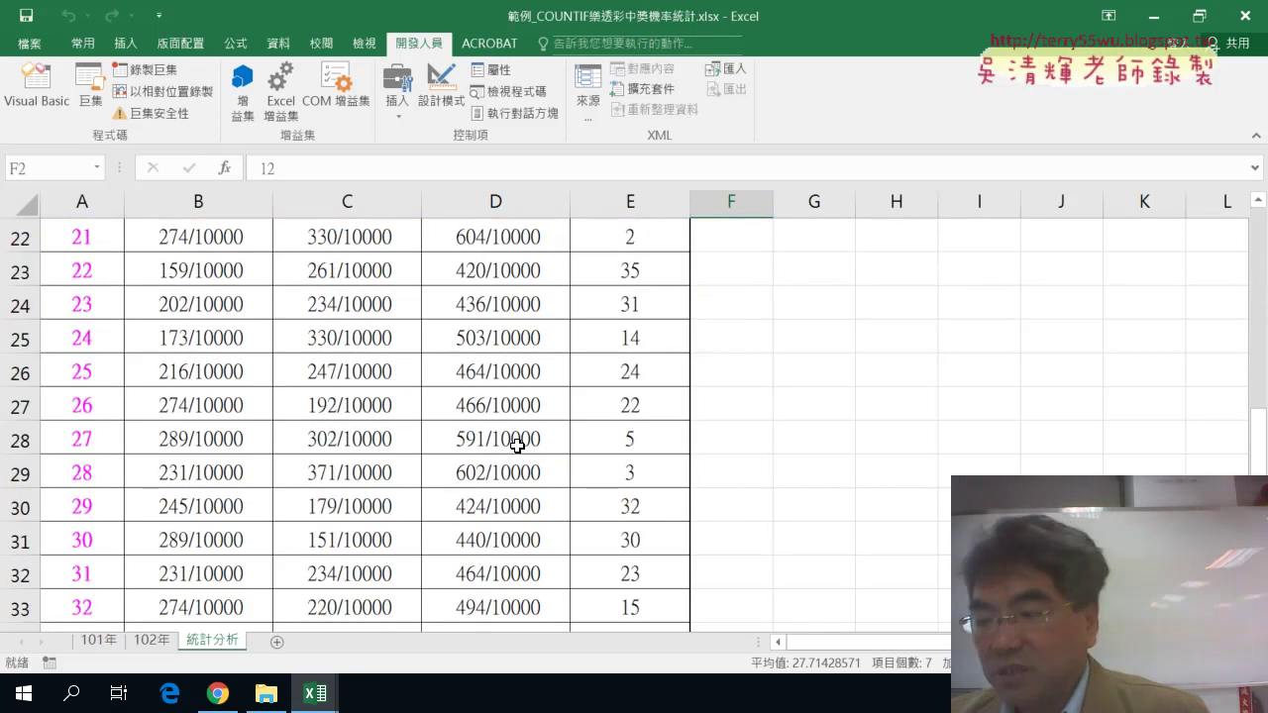
scroll(517, 445, up, 7)
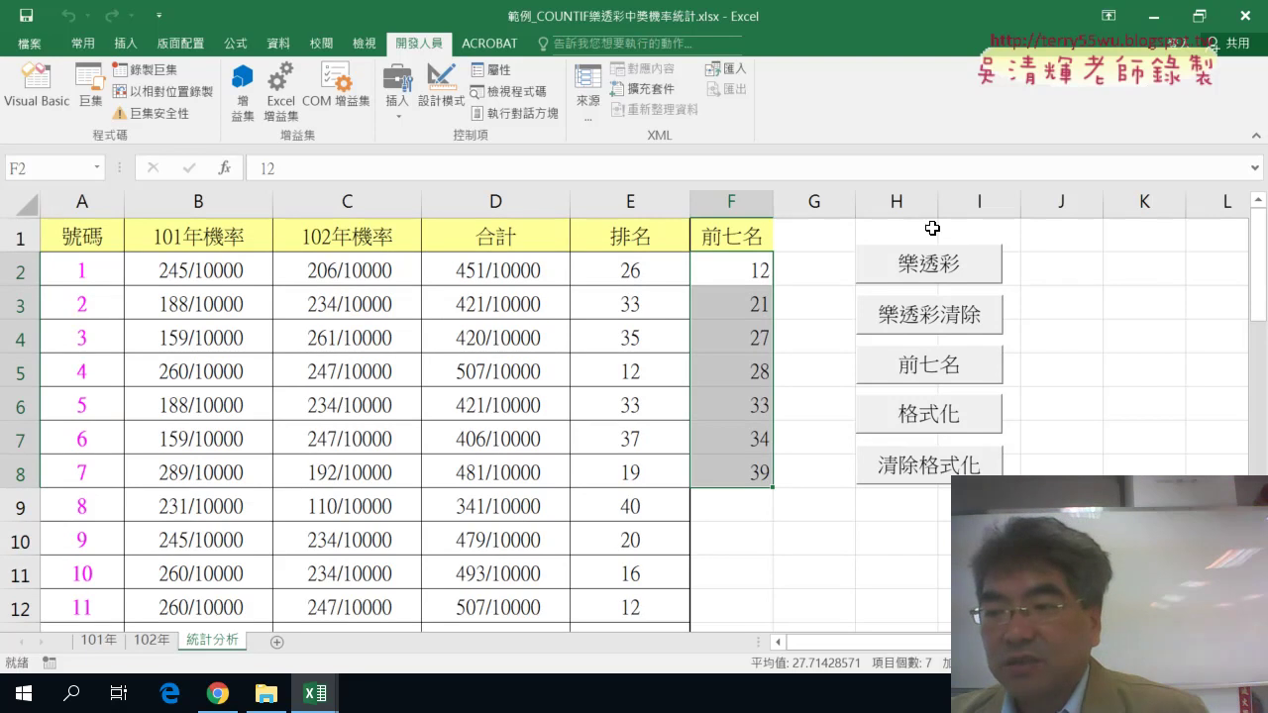